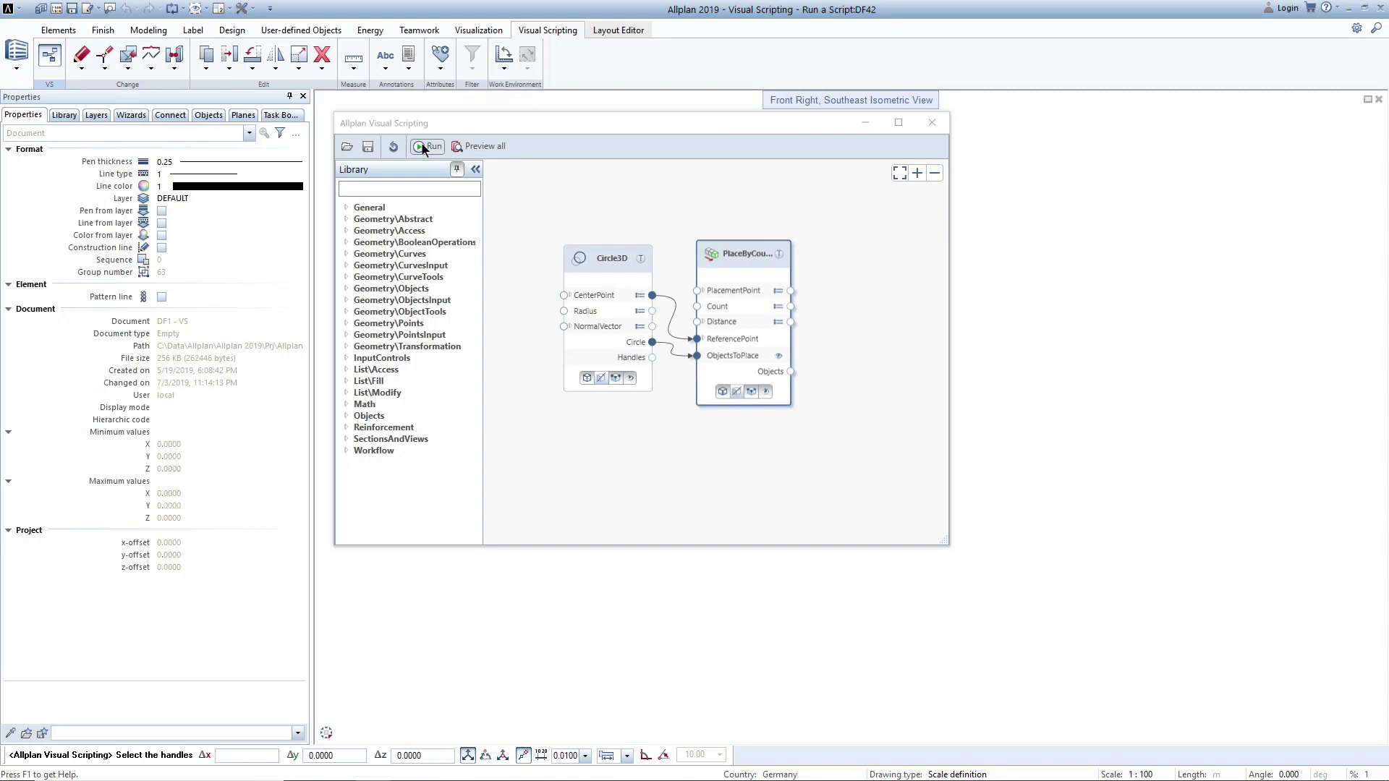
Step: Run the script to place the four circles and set their radius to 0.5 in the palette
click(422, 147)
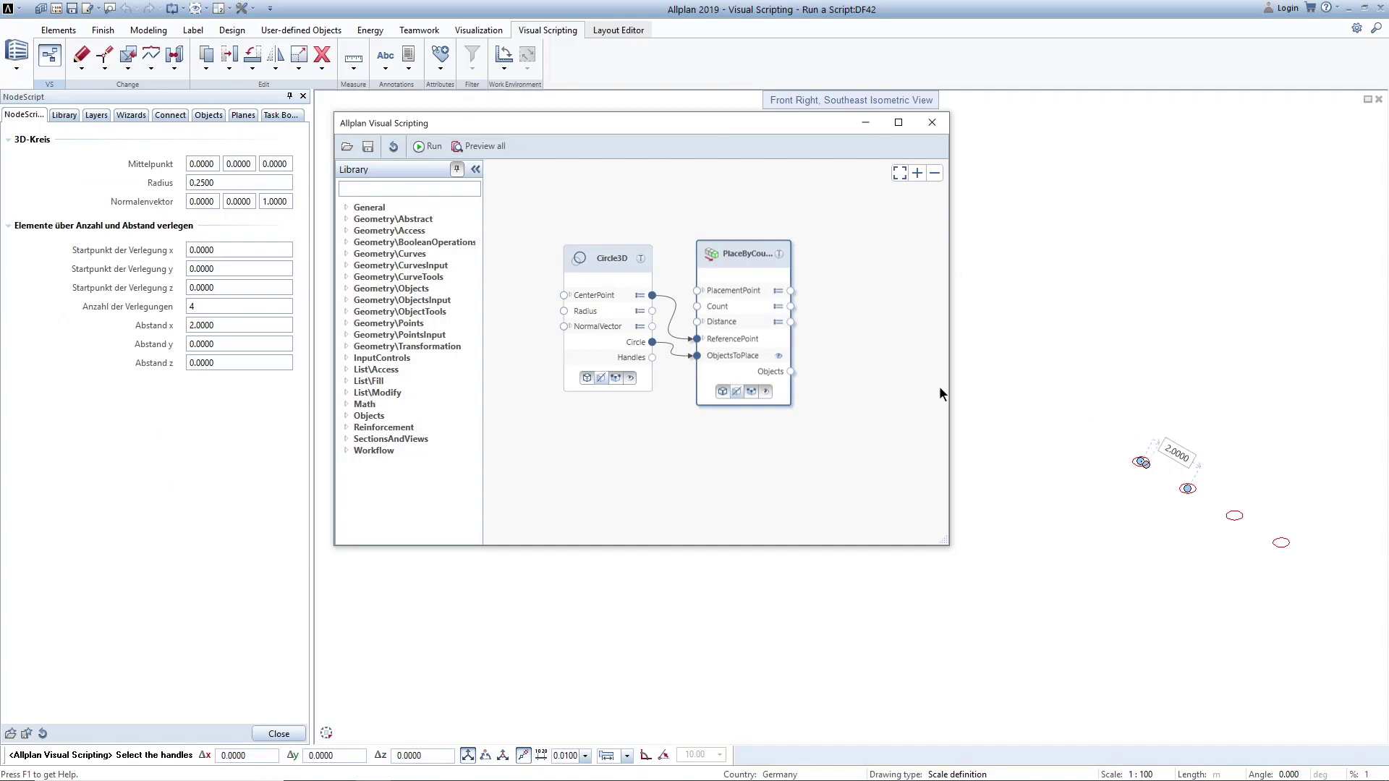
click(166, 345)
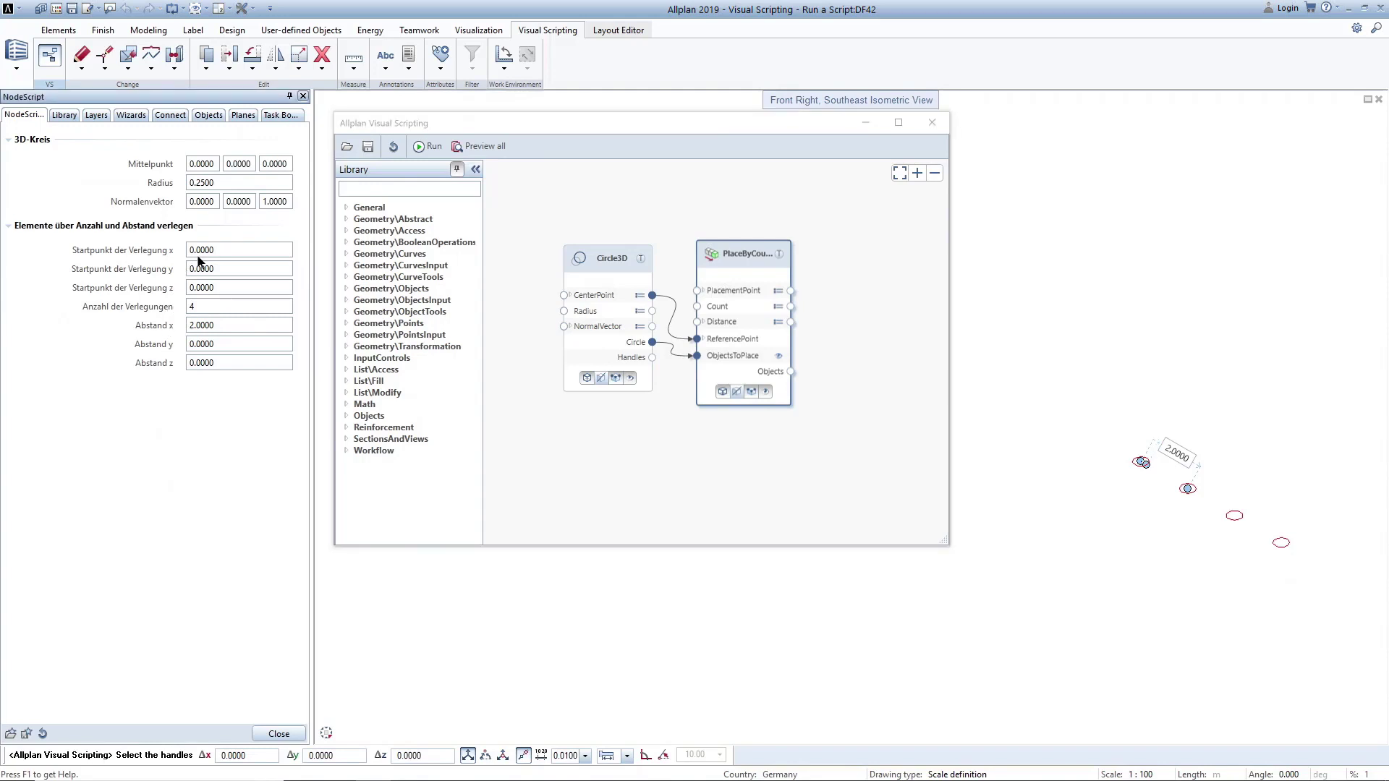
click(235, 185)
text(,5)
key(Return)
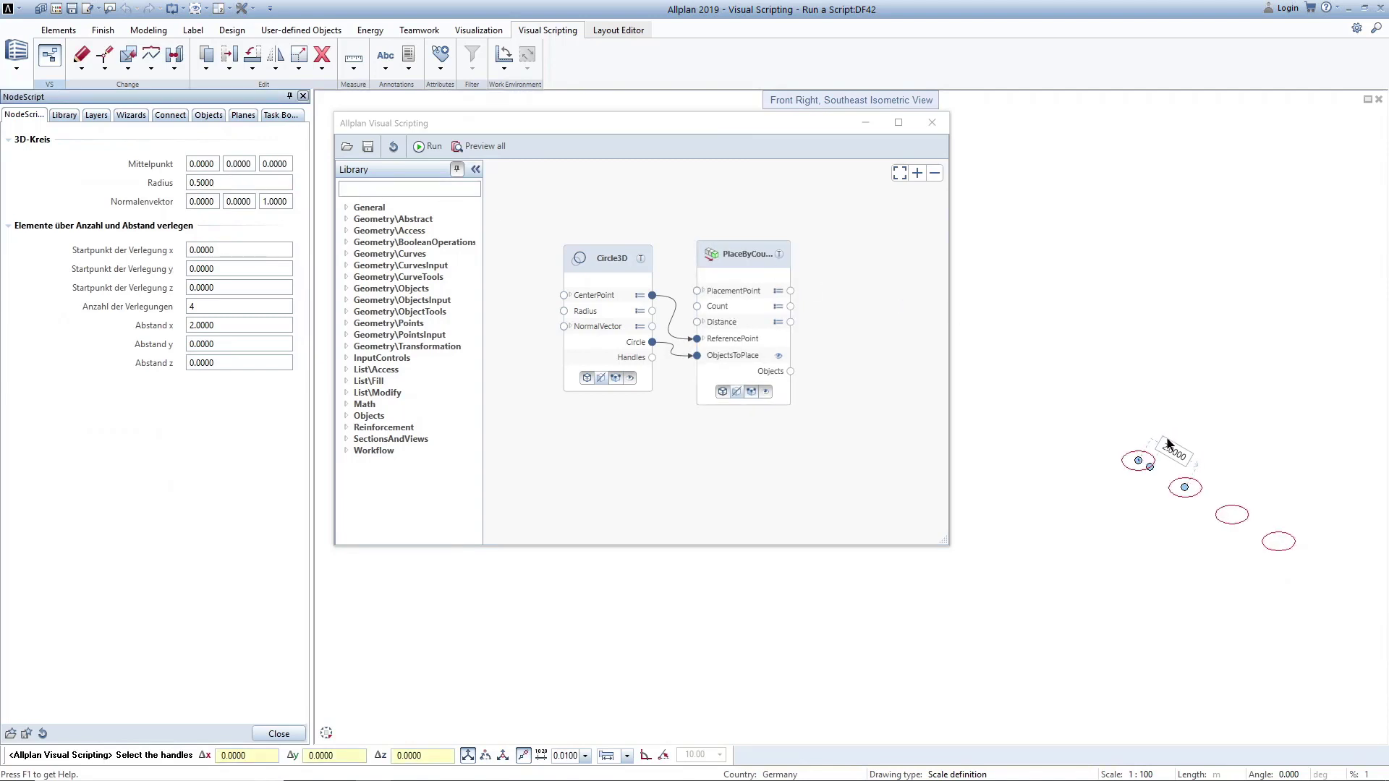
Step: Drag the first circle's radius handle to enlarge the radius to 0.77
click(1149, 468)
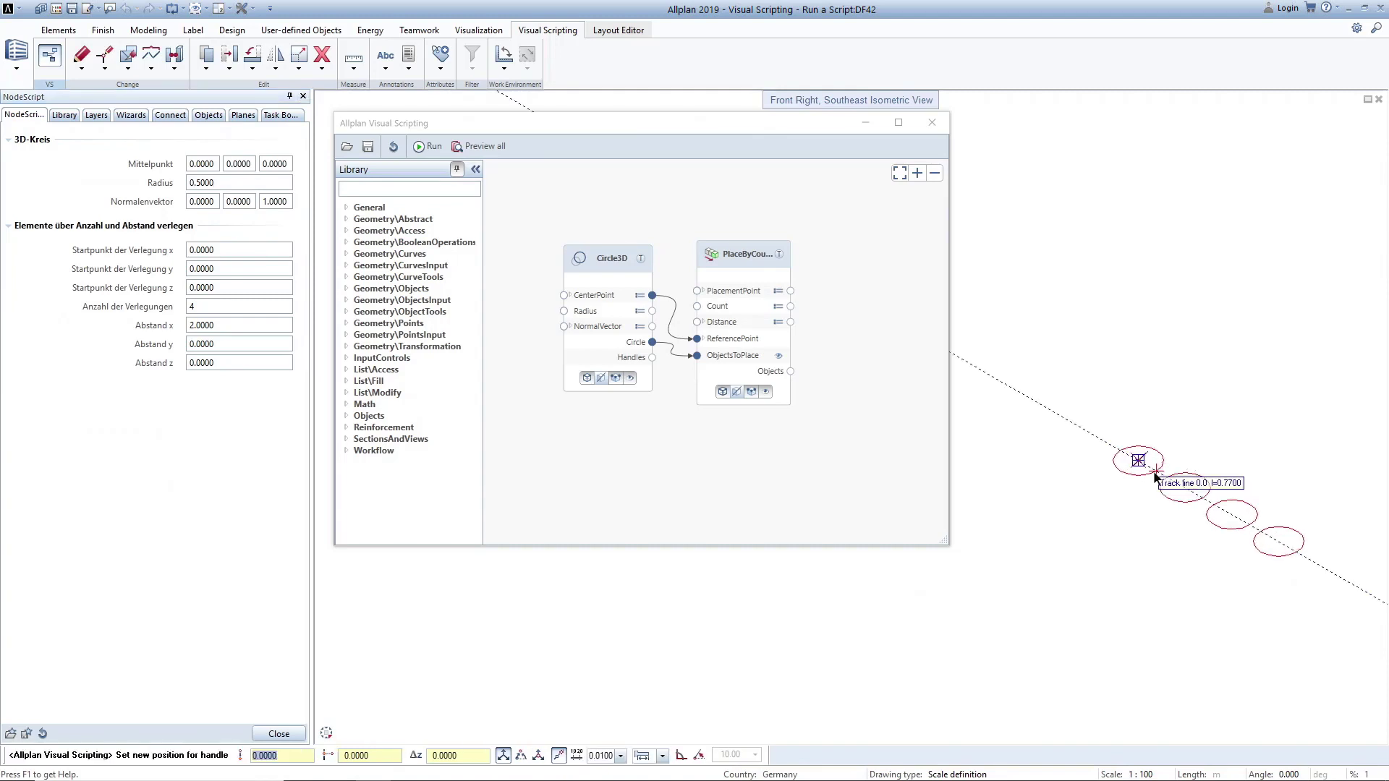
click(1154, 477)
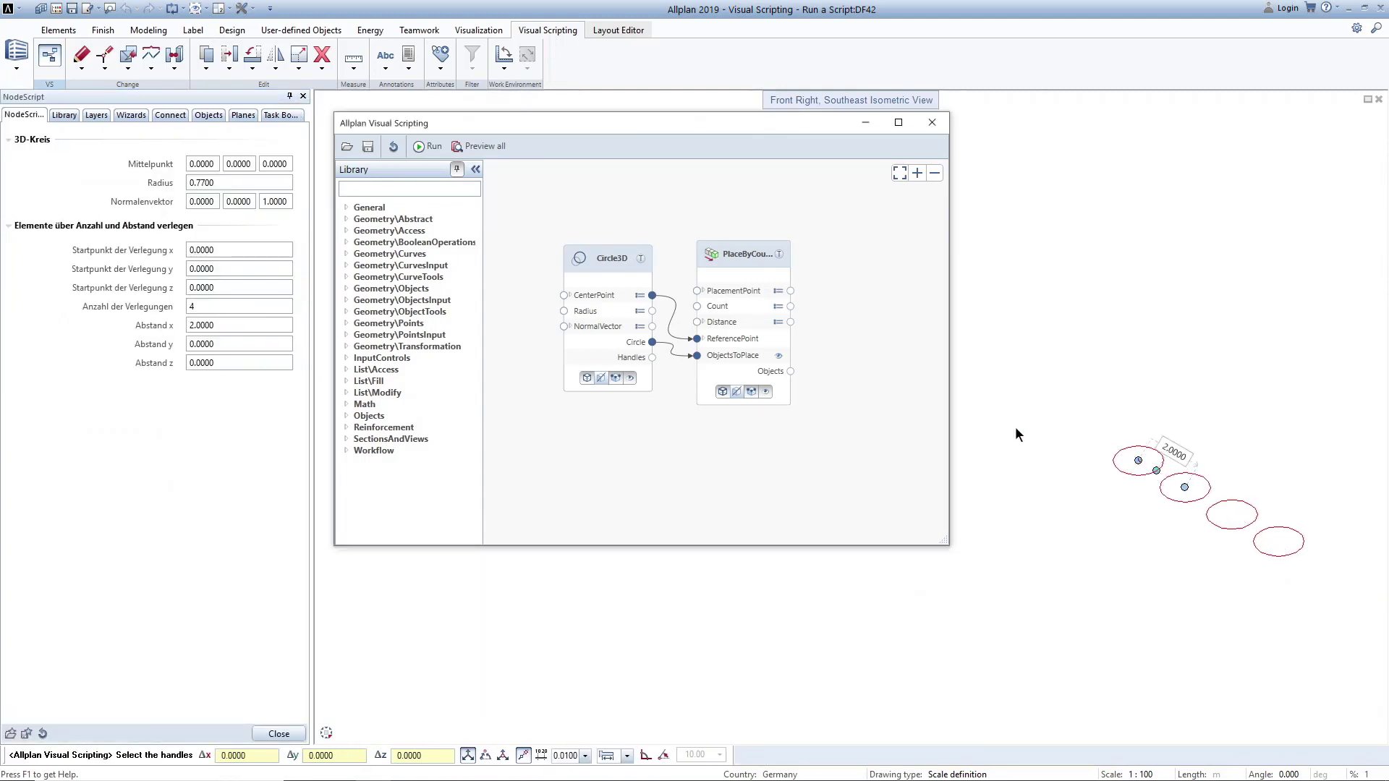
click(638, 310)
Step: Set the Radius input's value back to 0.5 in its properties
double_click(731, 329)
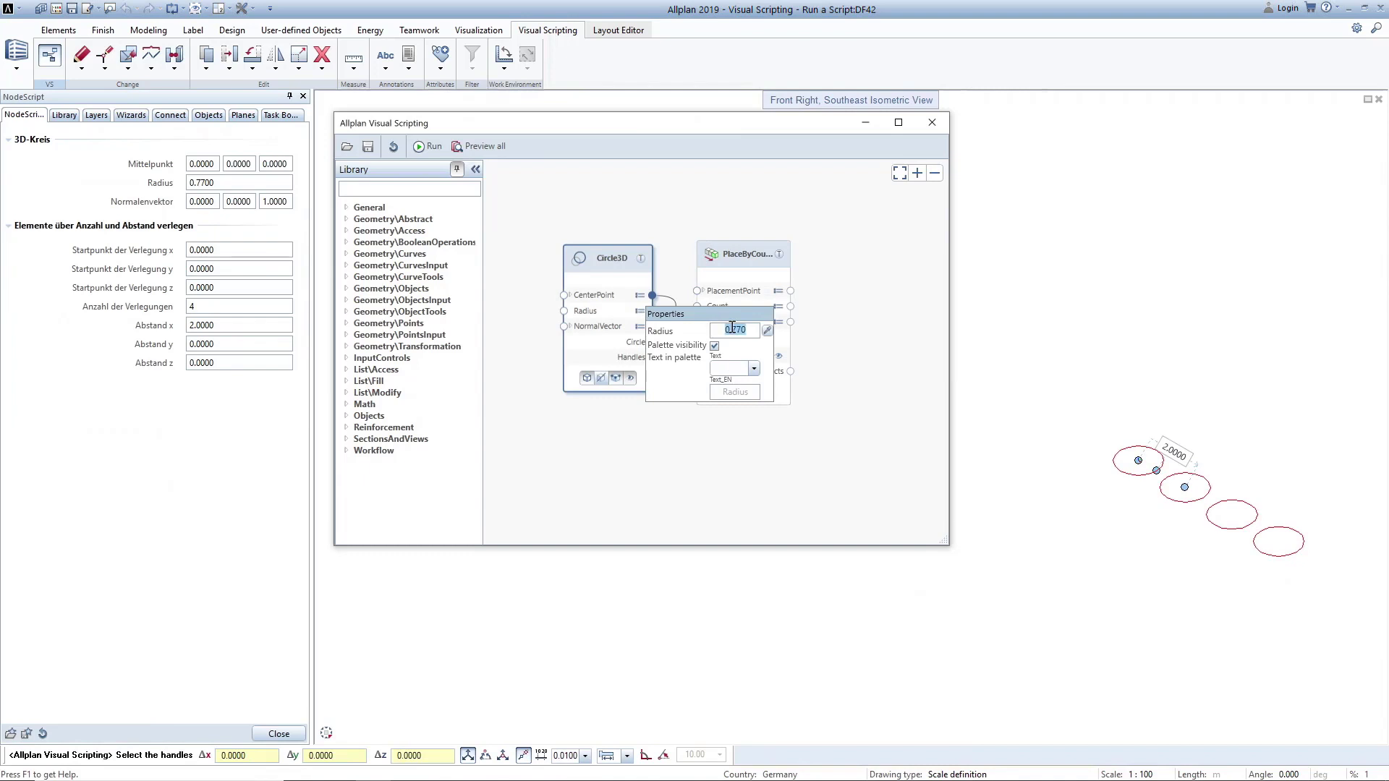
text(0.5)
key(Return)
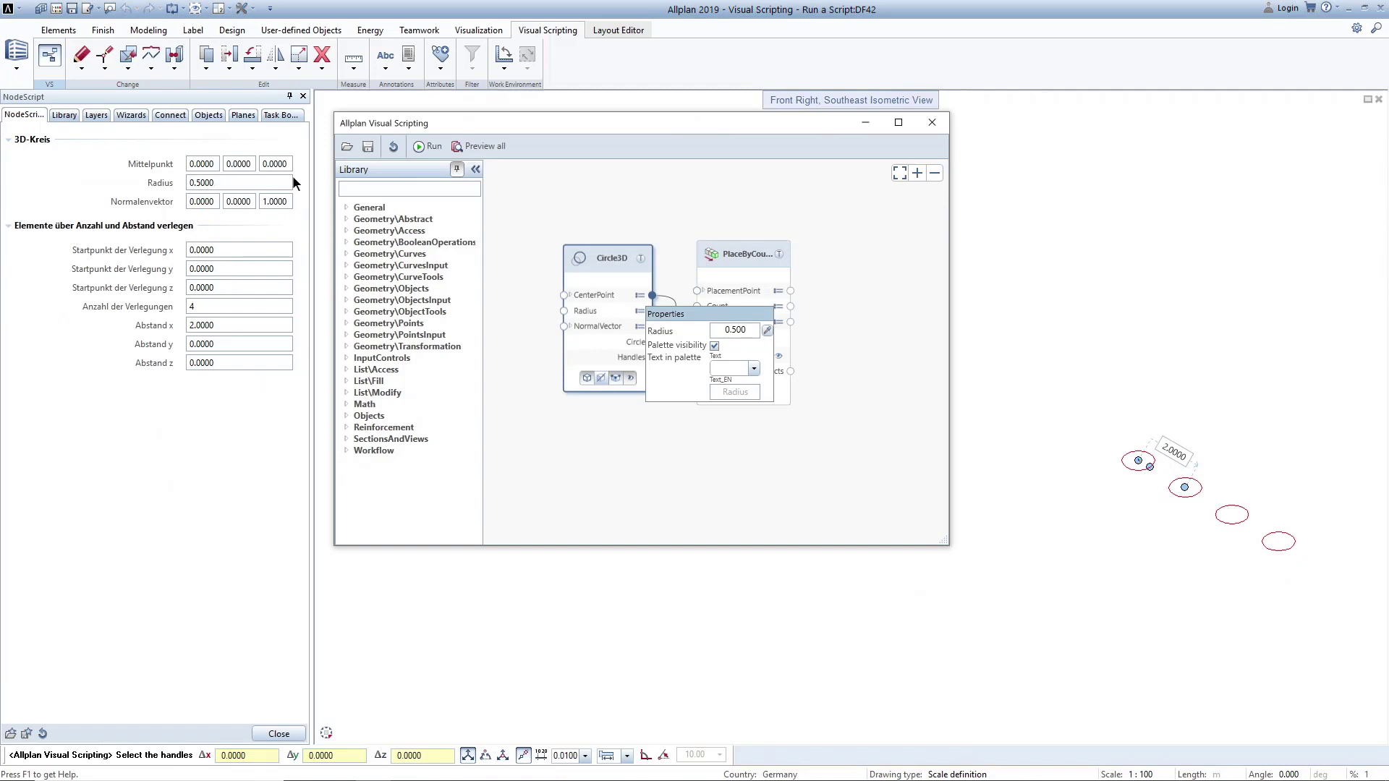
click(895, 256)
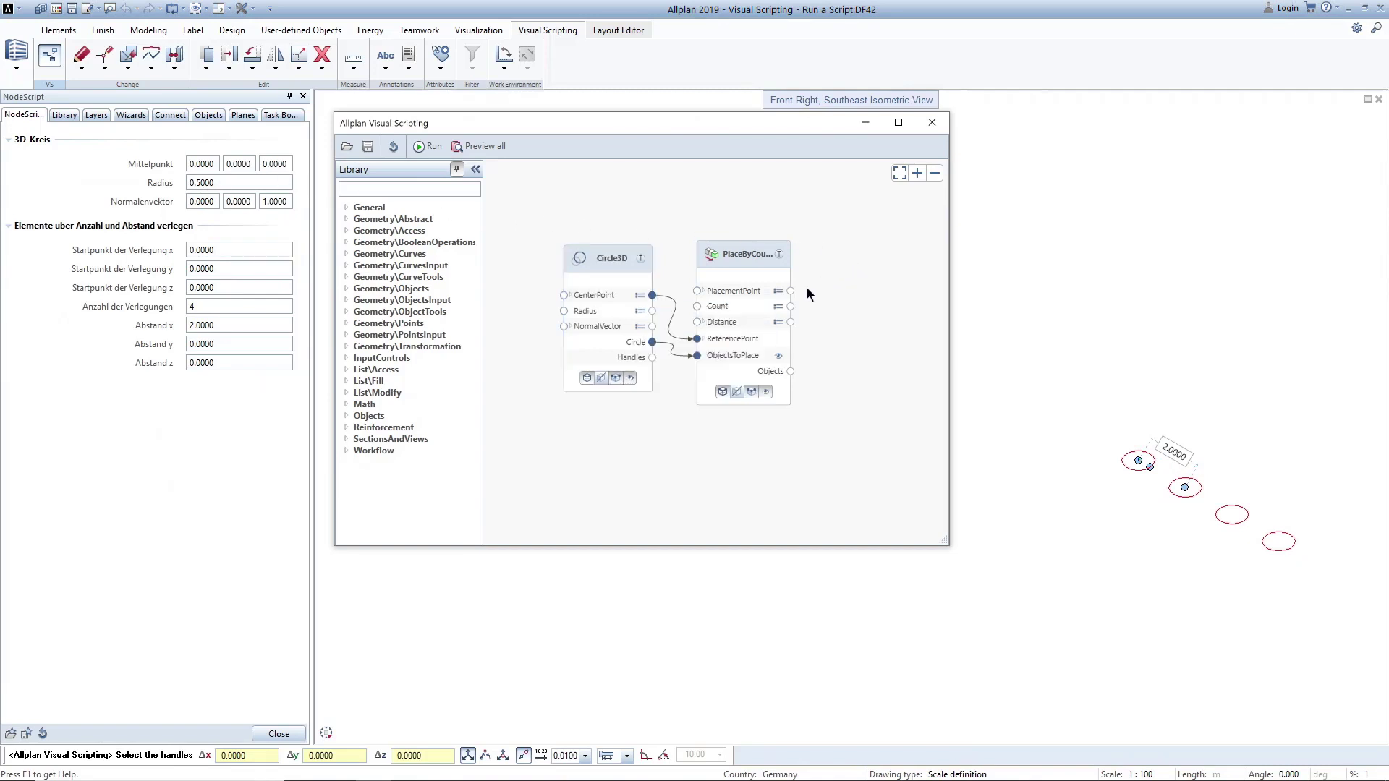
Step: Set the Distance input's X spacing to 4 in its properties
click(778, 321)
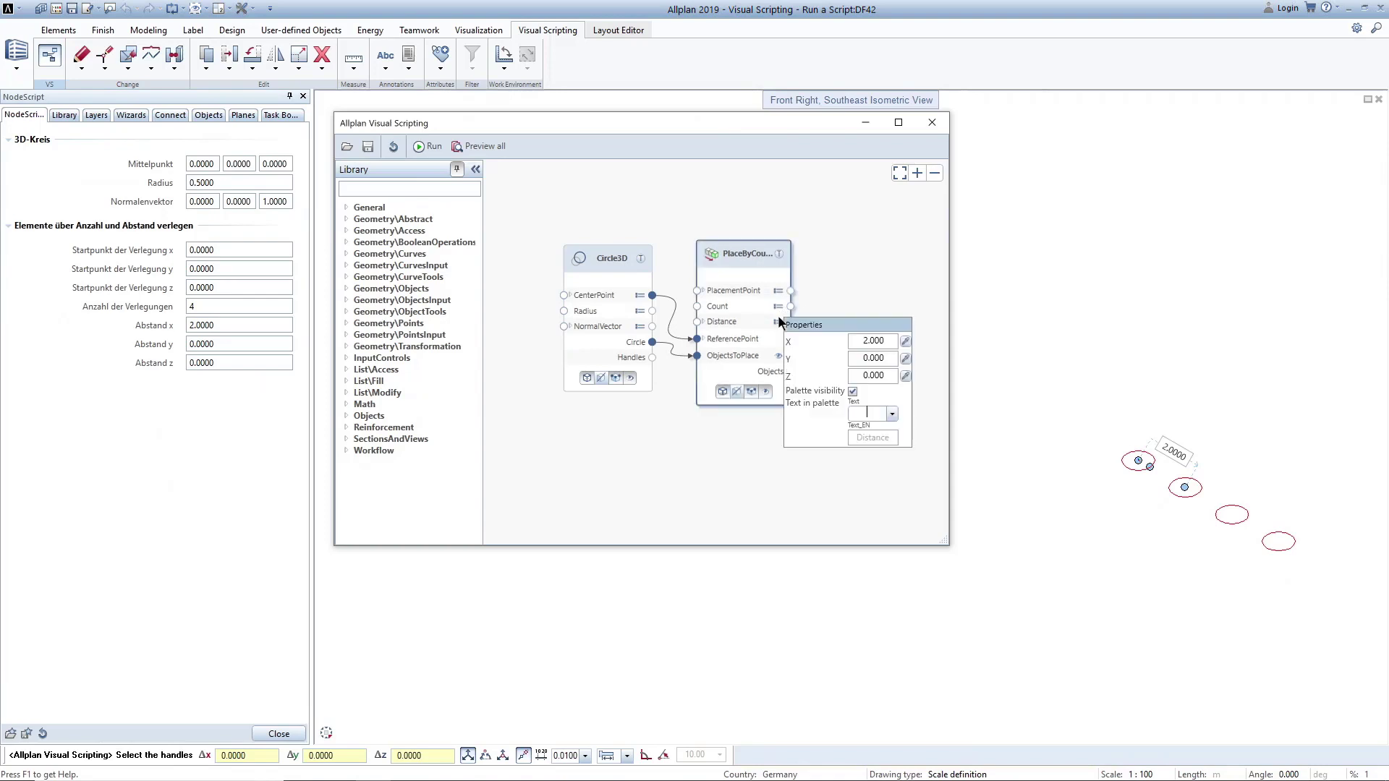
double_click(873, 340)
text(4)
key(Return)
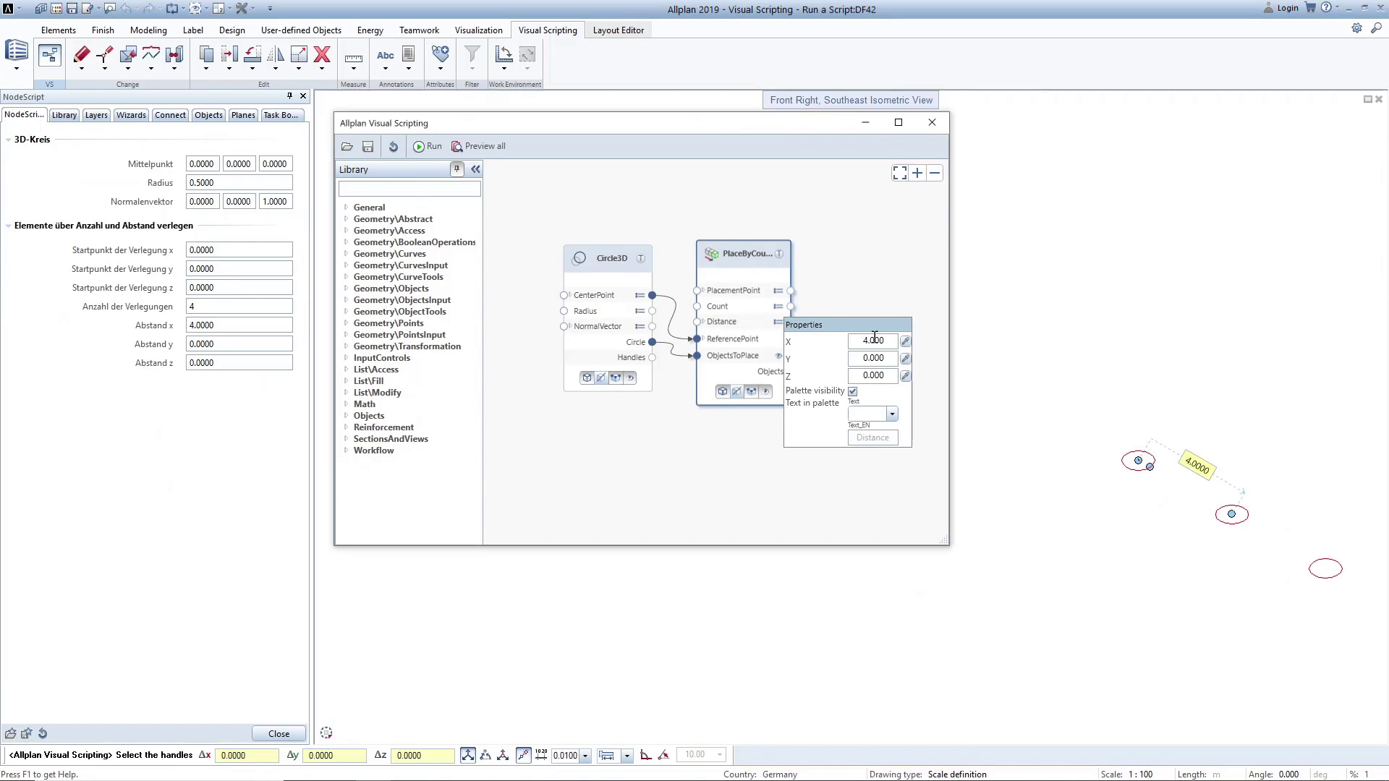
scroll(1263, 413, down, 2)
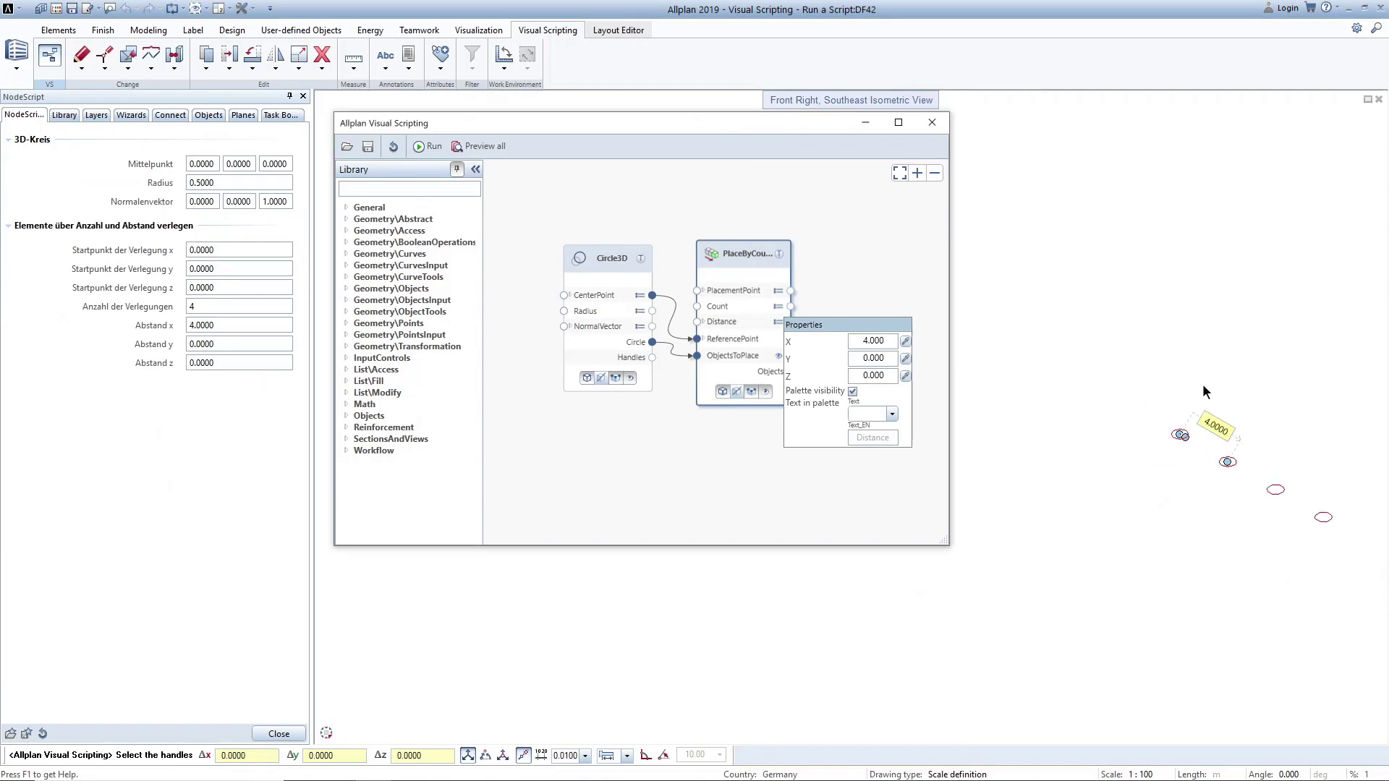
click(1243, 374)
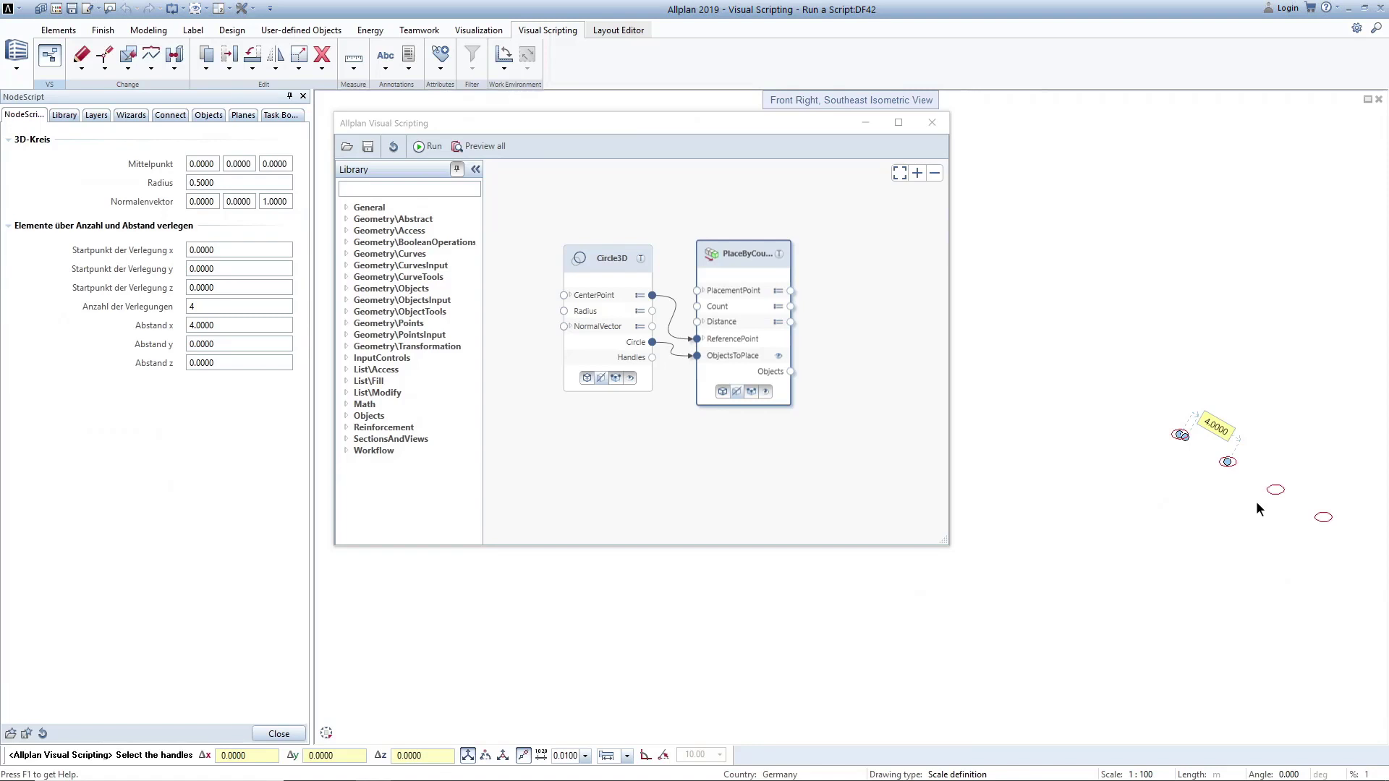
Step: Toggle the PlaceByCount preview, switch on Create model elements, and toggle the handles
click(723, 392)
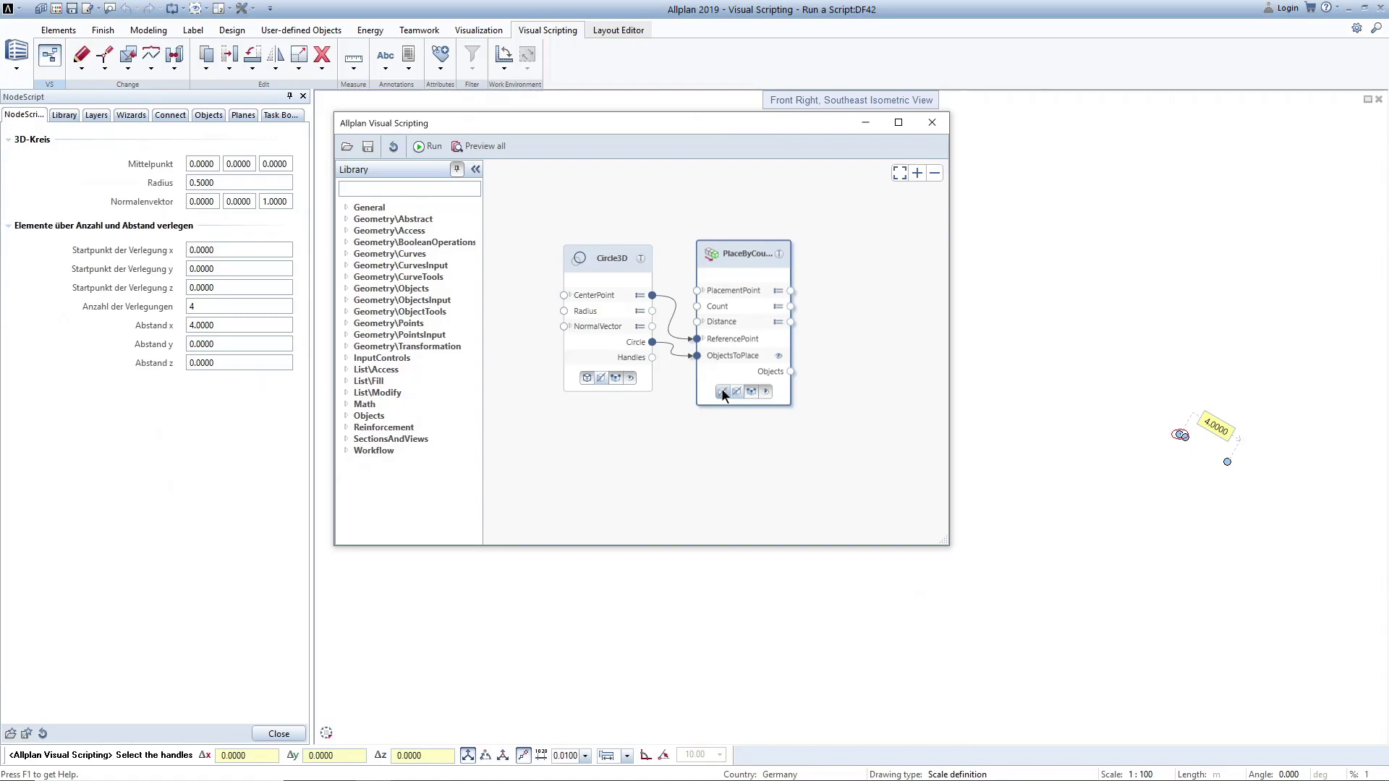
click(723, 392)
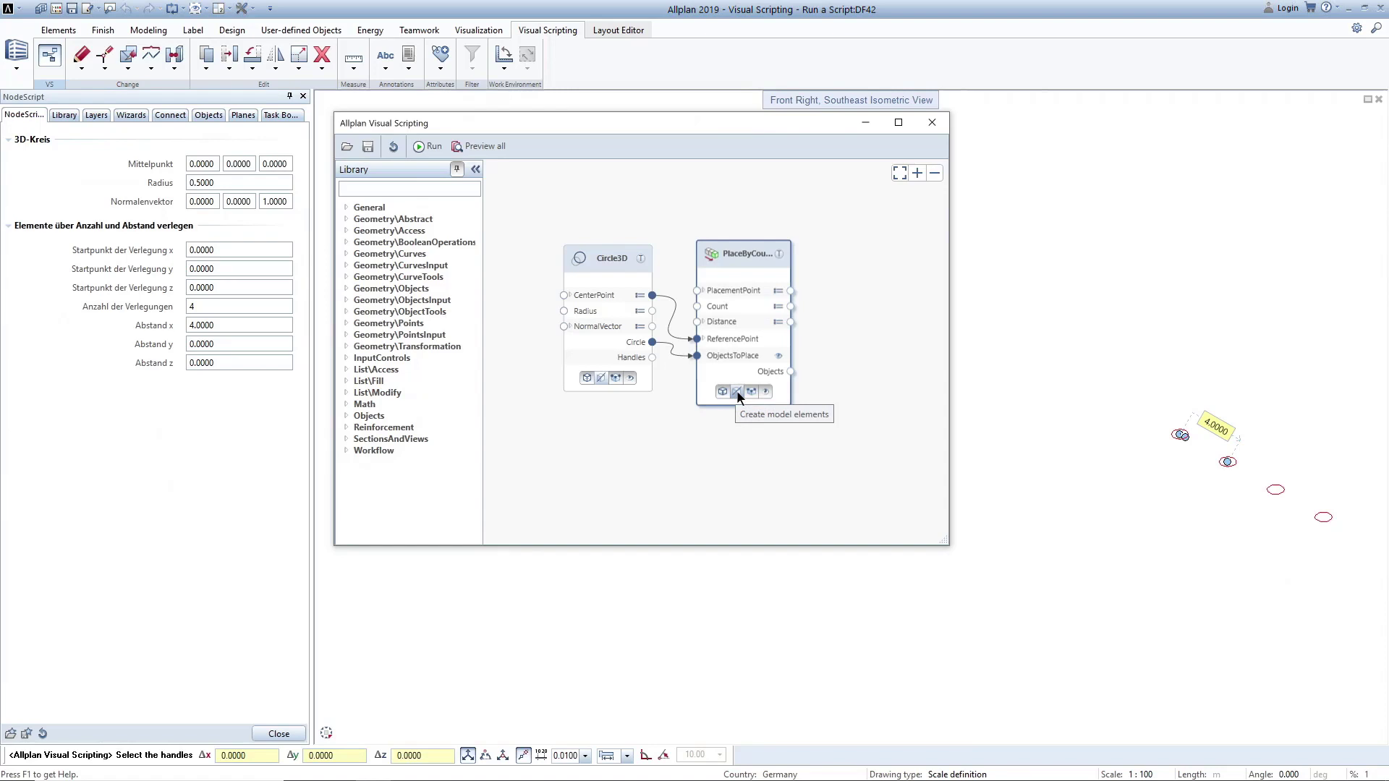
click(737, 391)
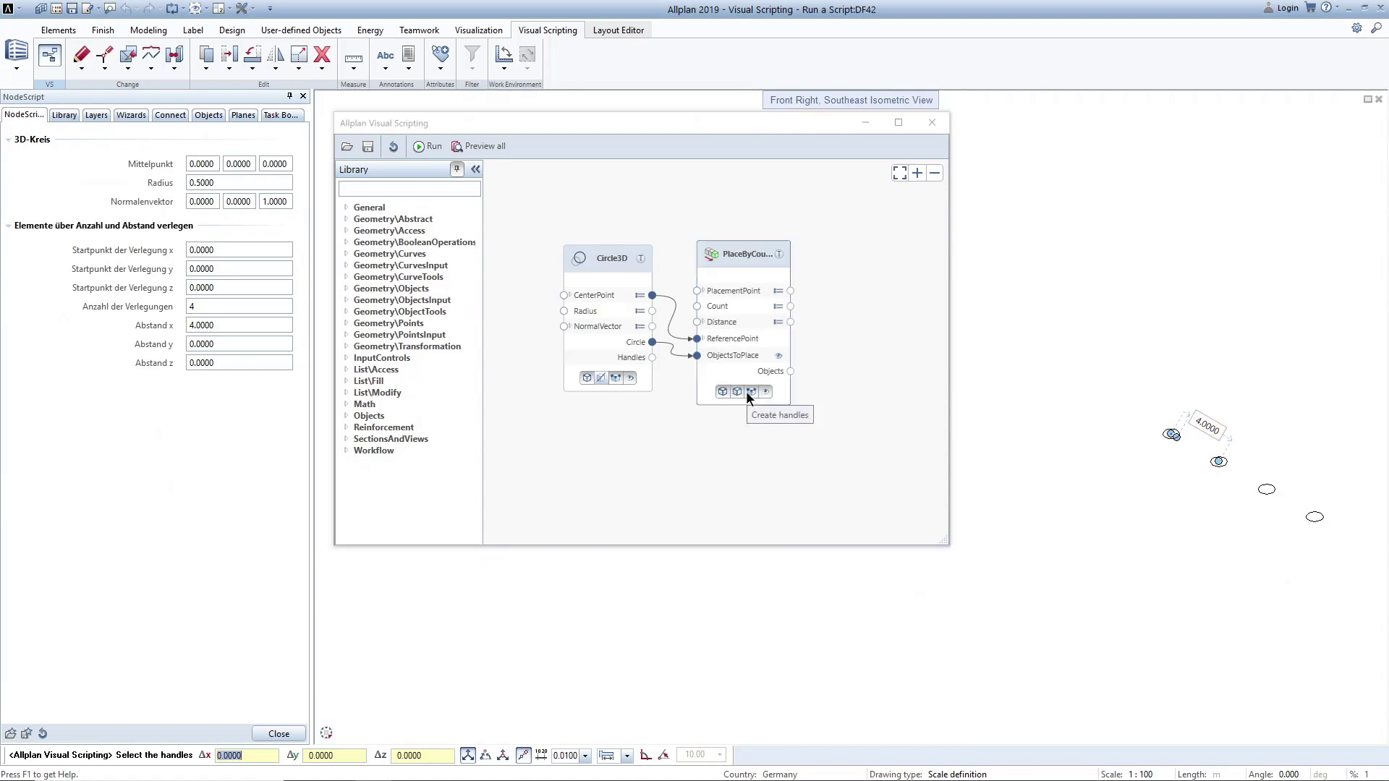
click(747, 394)
click(751, 392)
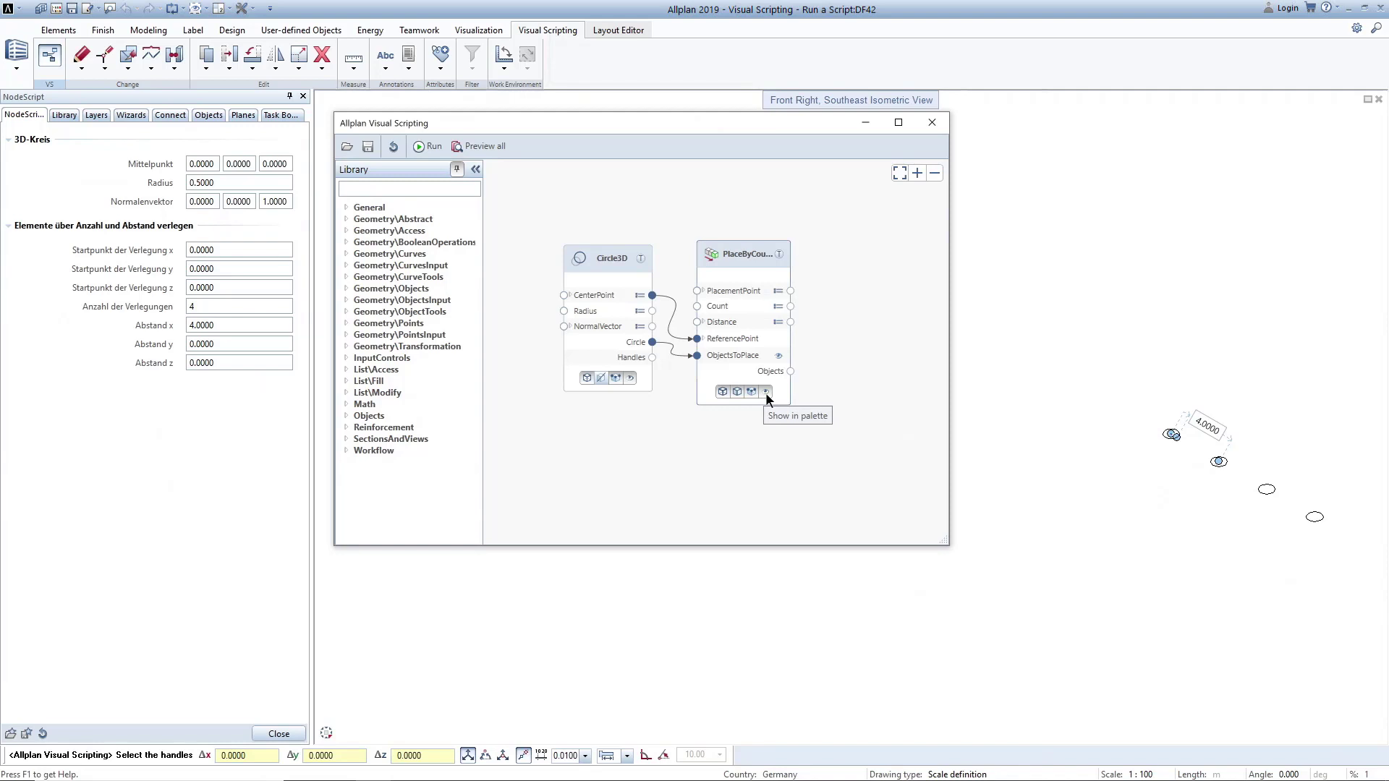
Step: Test hiding and showing the placement and Abstand parameters in the palette, then request a new script
click(766, 392)
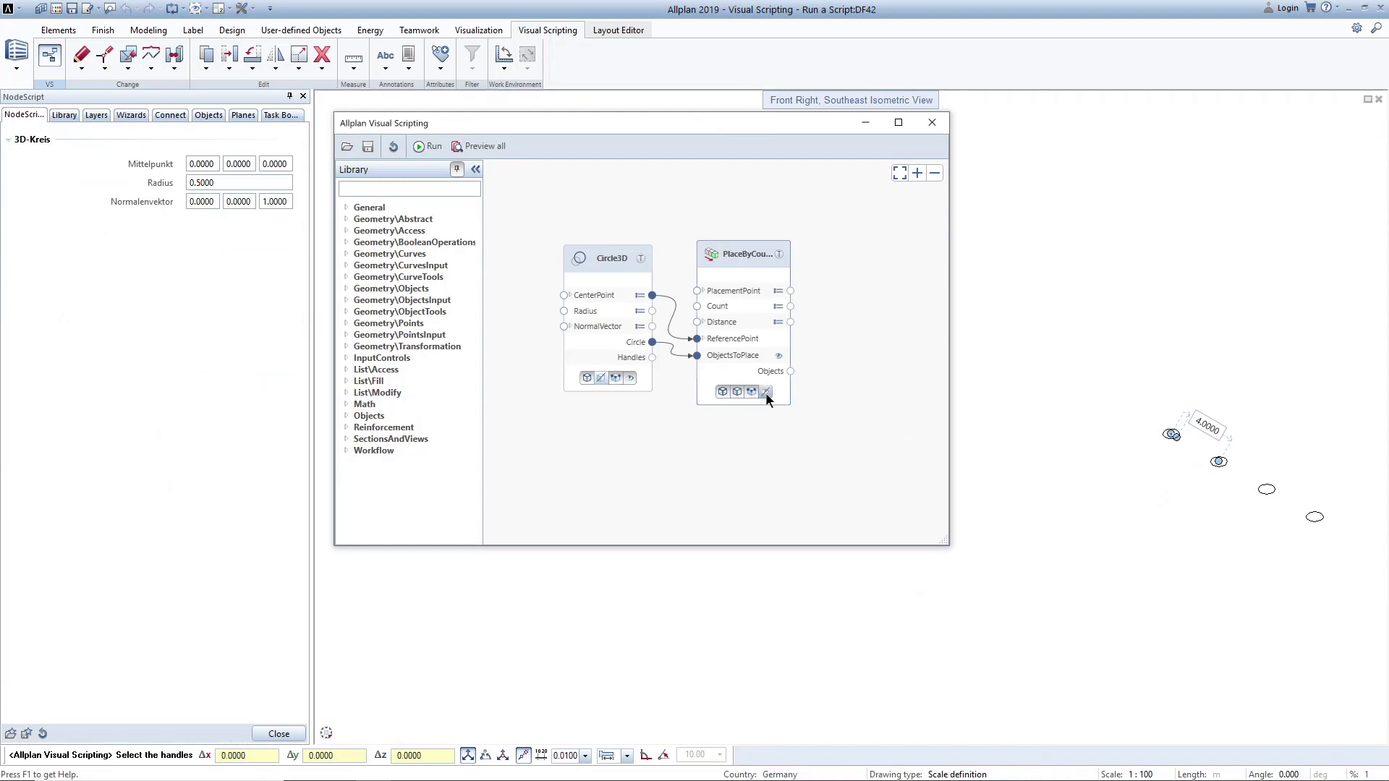
click(765, 392)
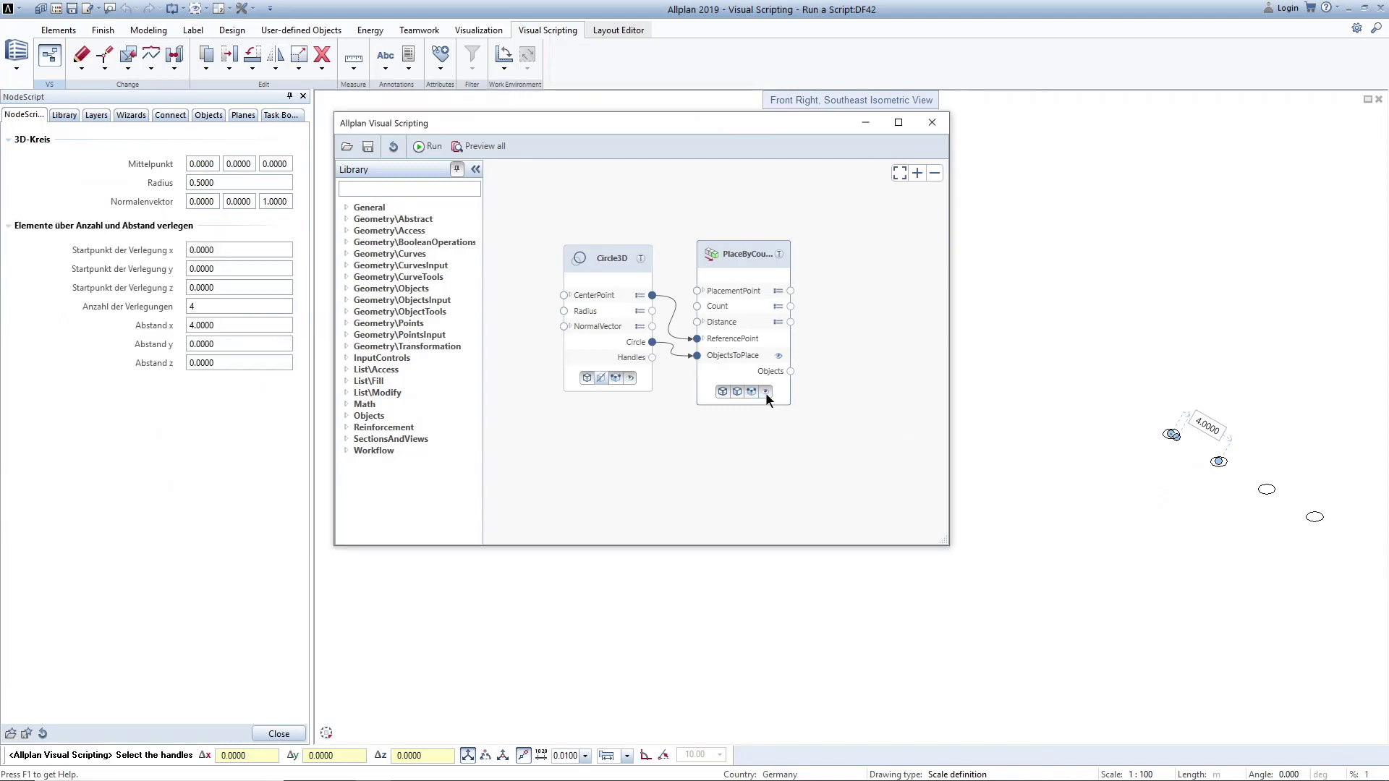
click(777, 322)
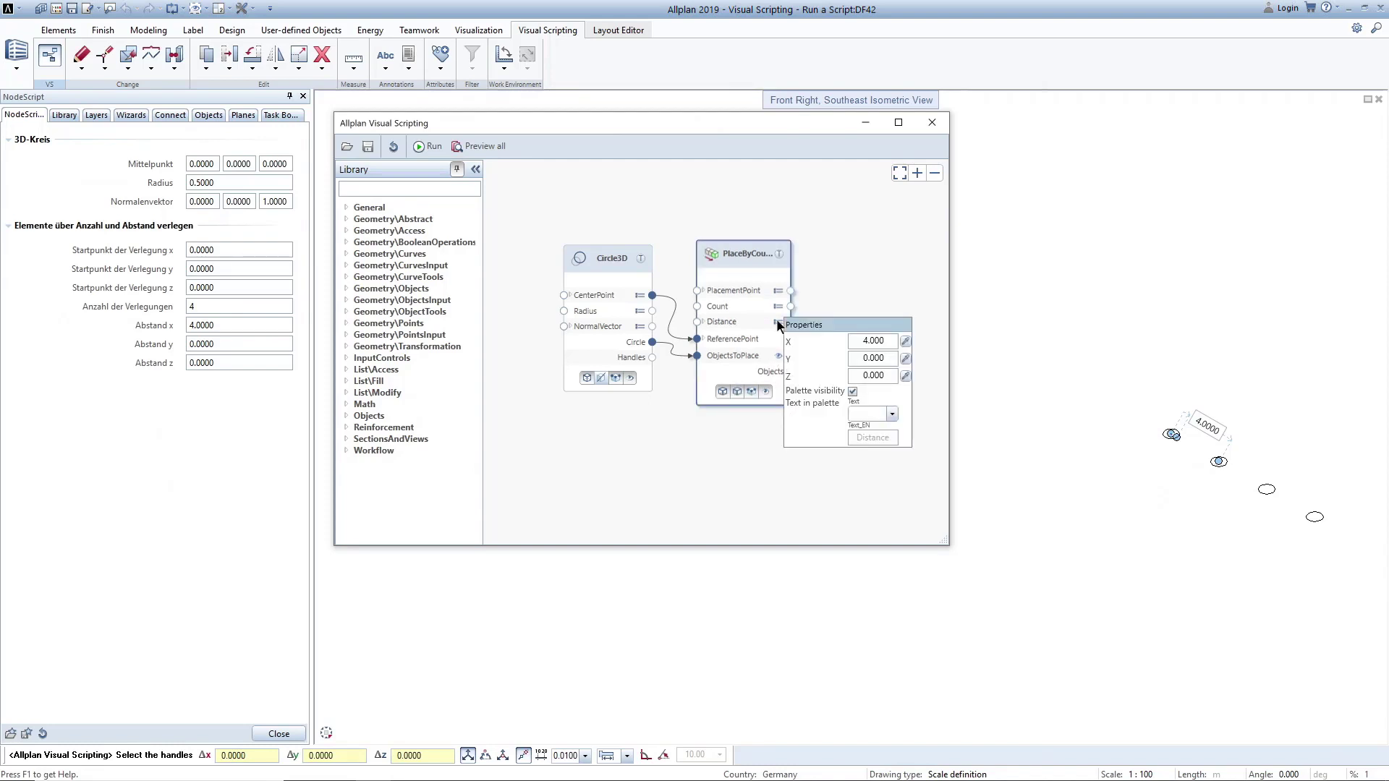
click(852, 392)
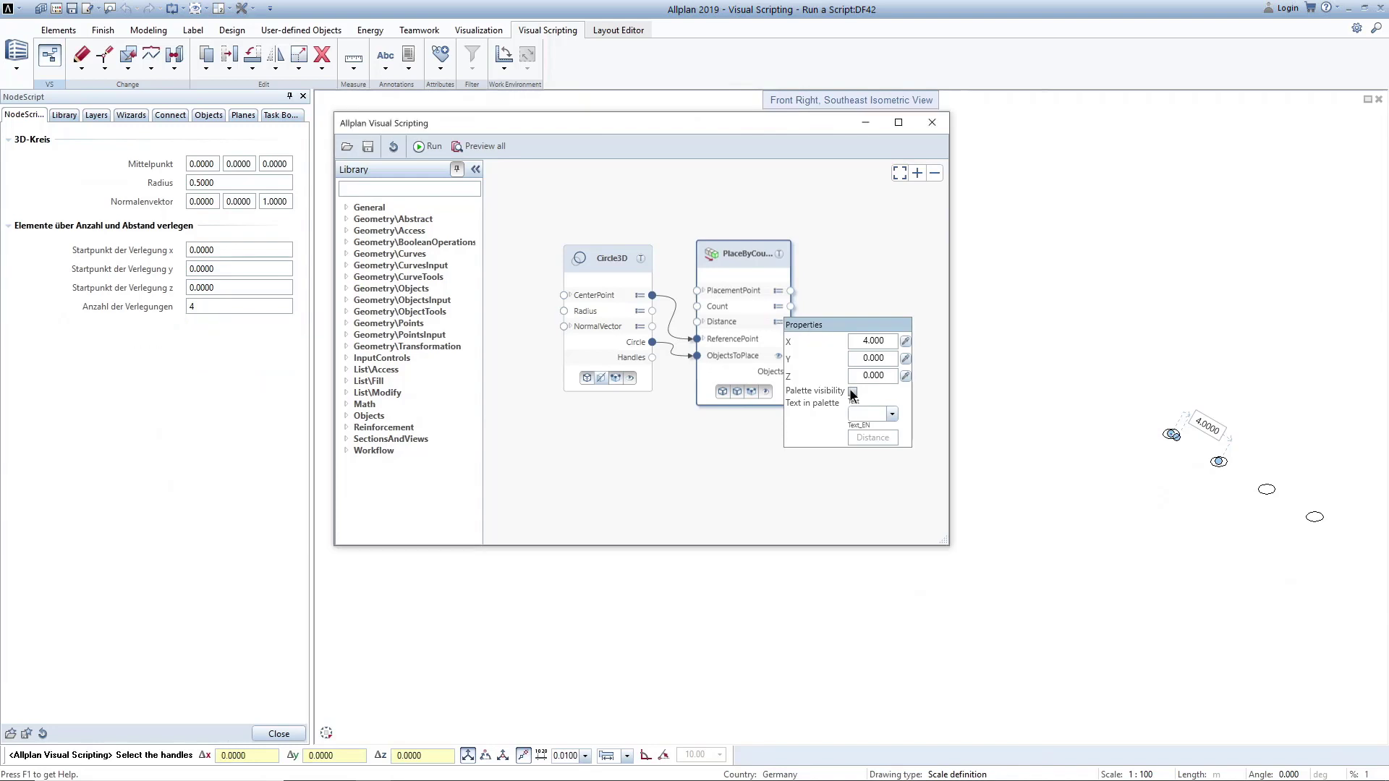
click(852, 392)
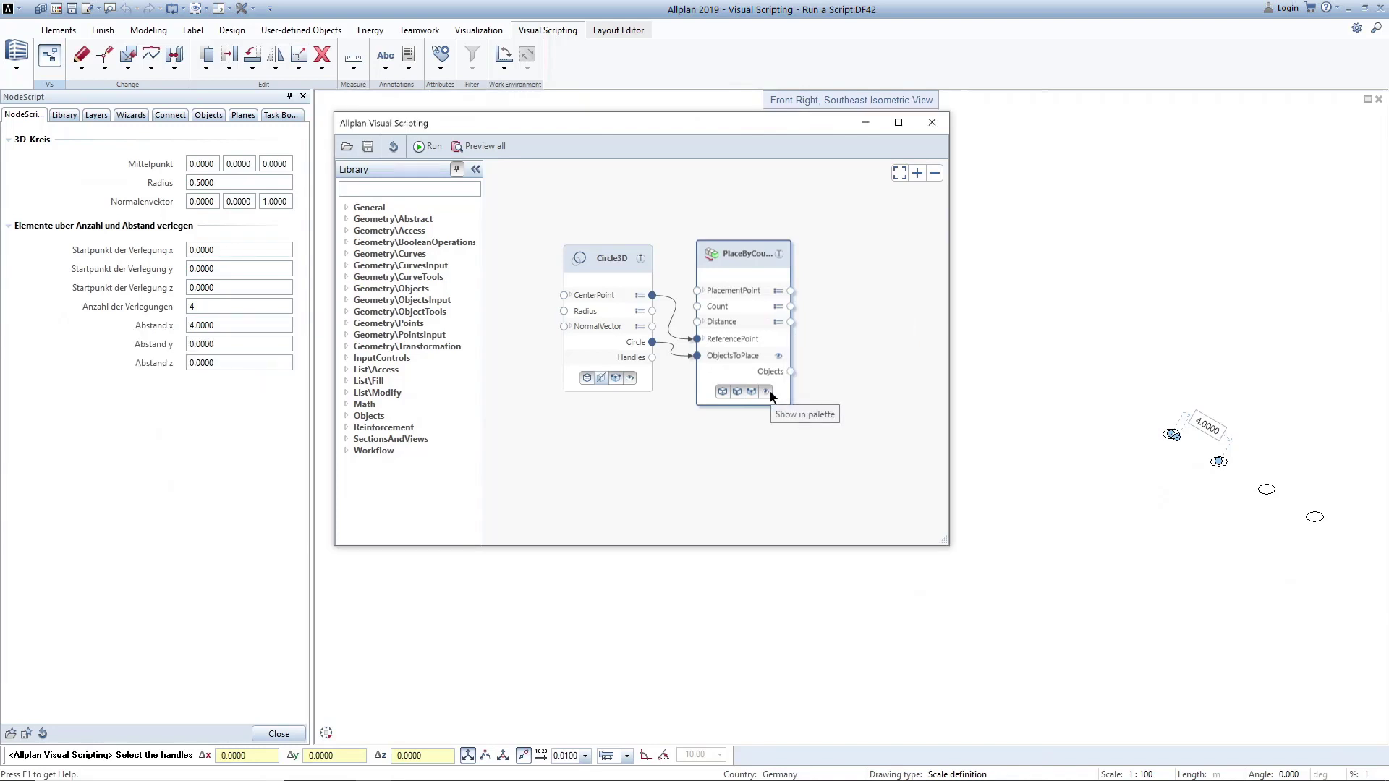
click(391, 147)
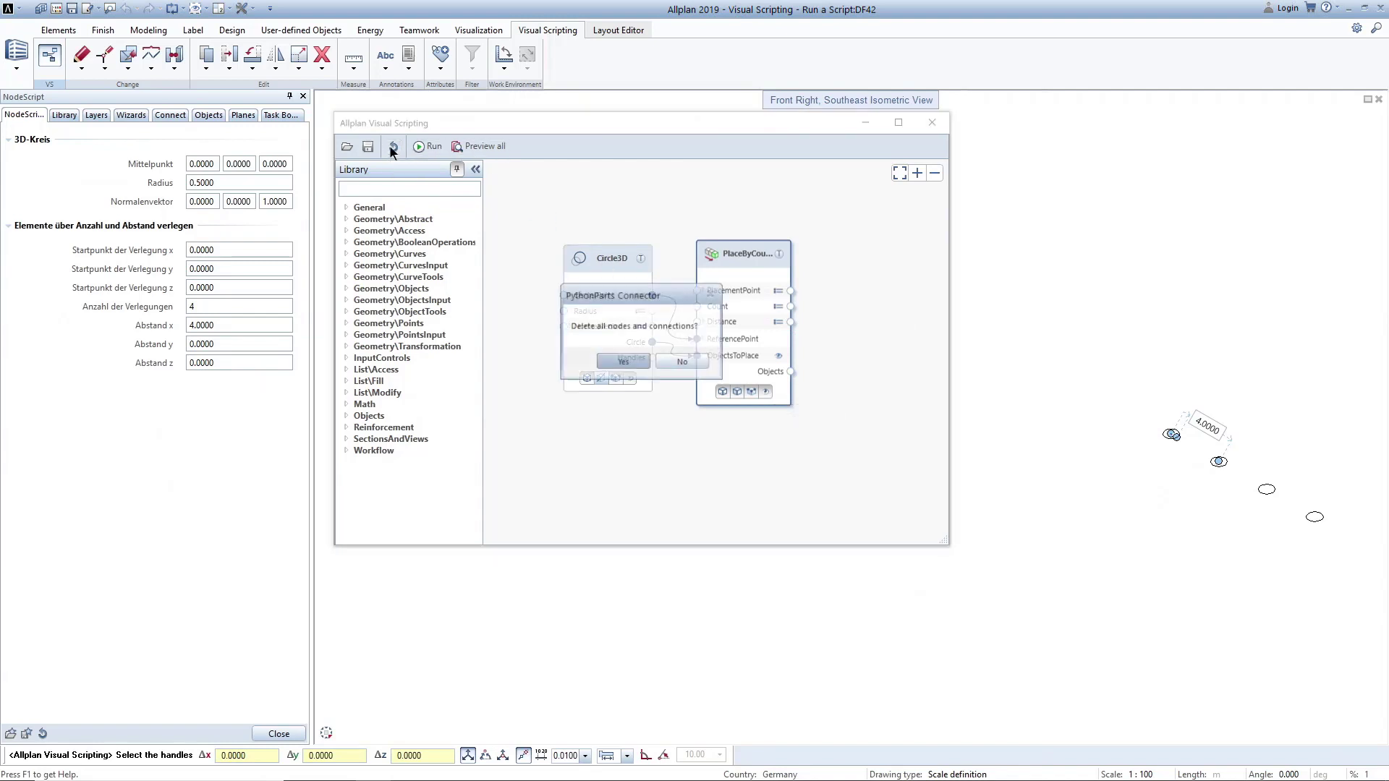
Step: Clear all nodes and load LoftCircleColumn.pyp from the Geometry examples, fitted to view
click(618, 362)
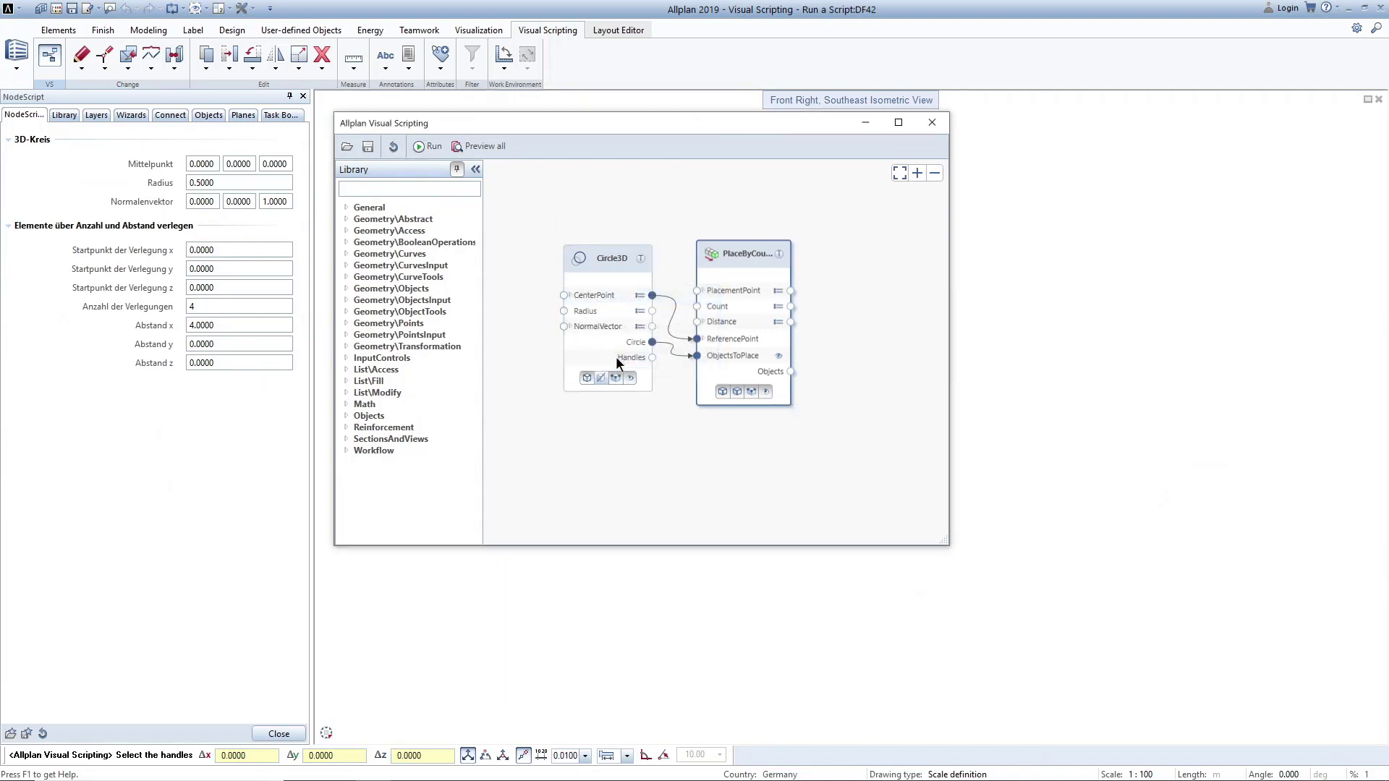
click(348, 147)
double_click(680, 279)
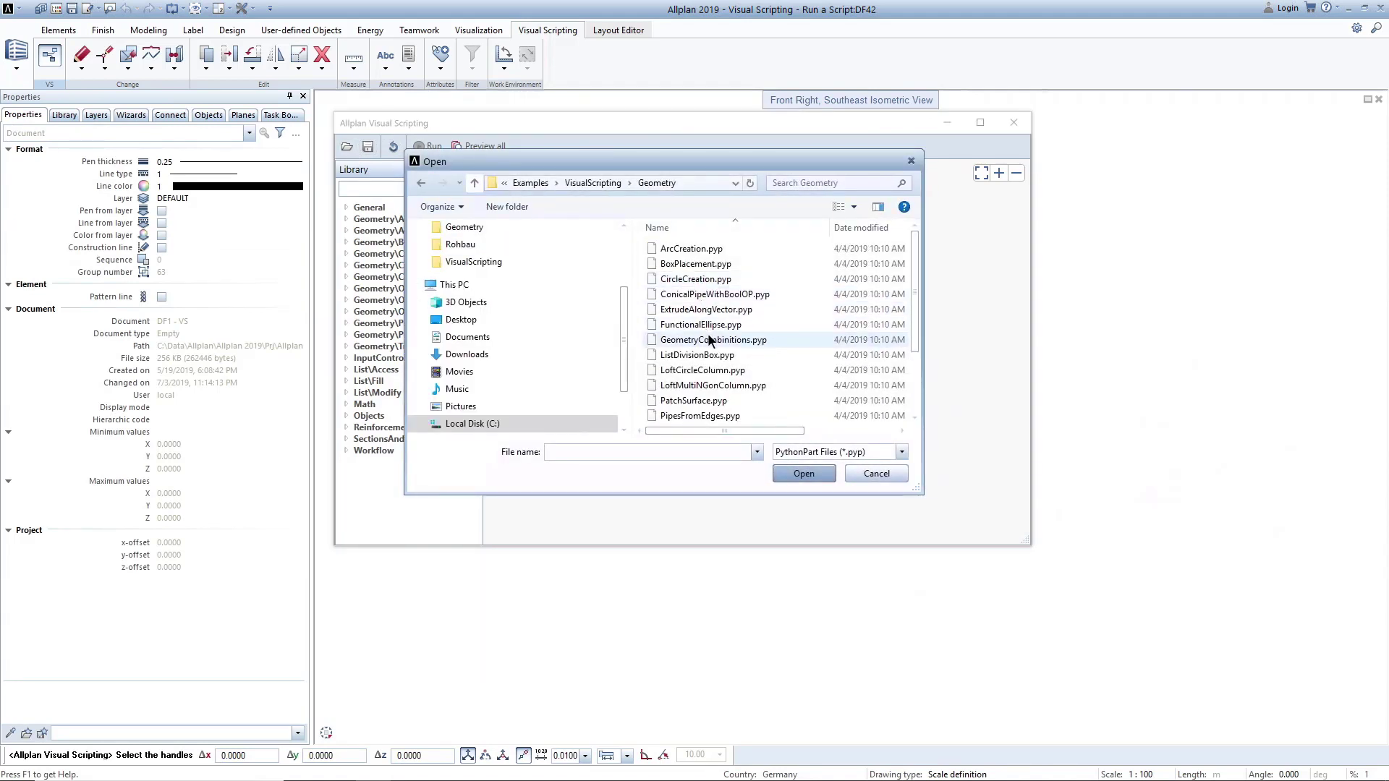
double_click(716, 371)
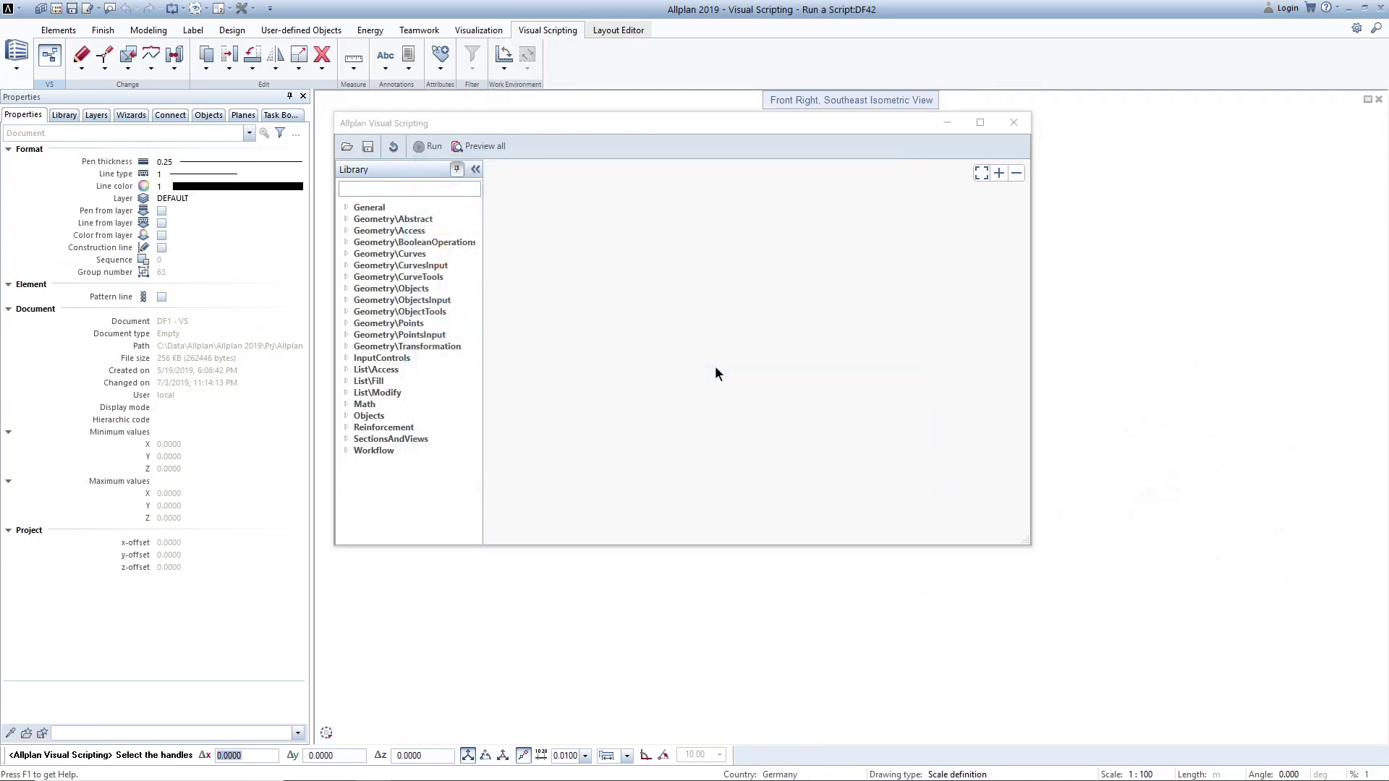
click(982, 173)
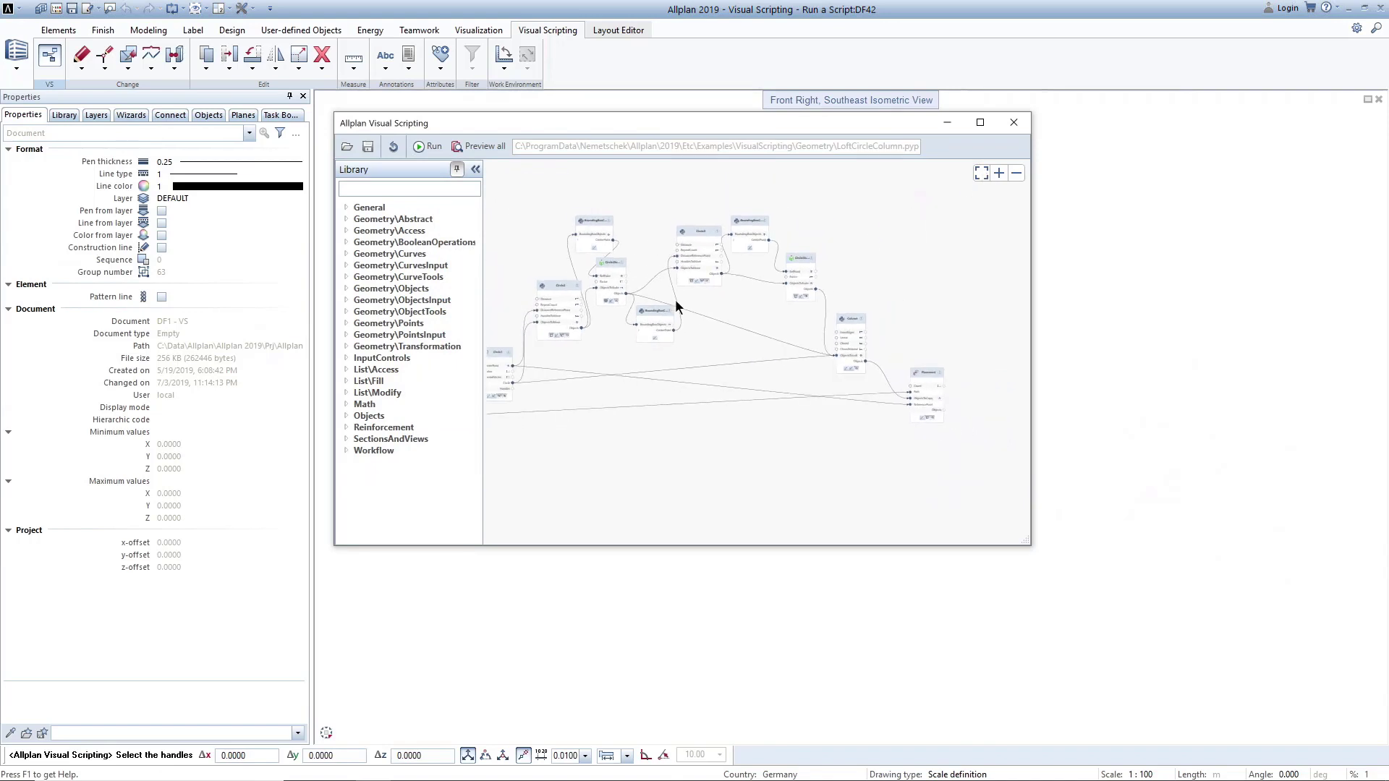
scroll(677, 307, down, 1)
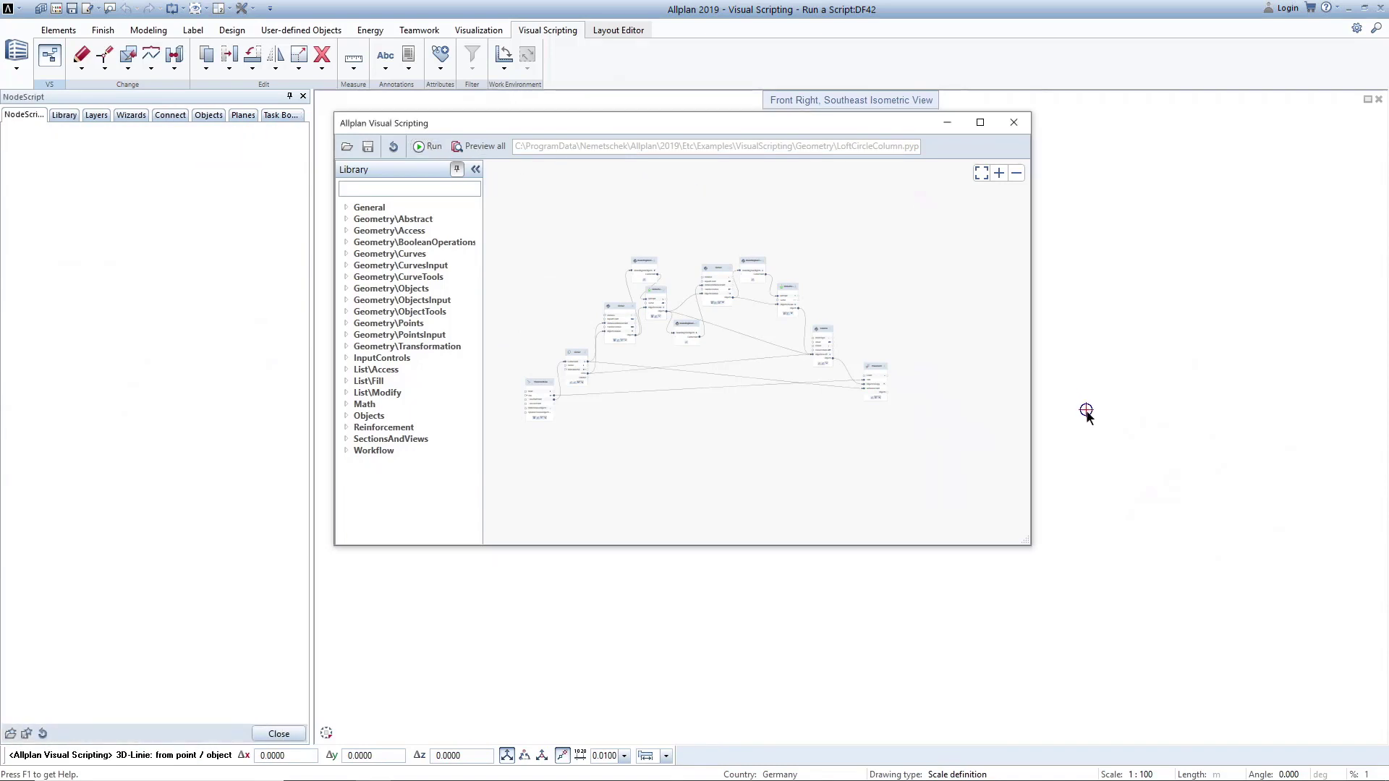
Step: Pick two points for the columns' placement line, then redraw it with two new points
click(1086, 452)
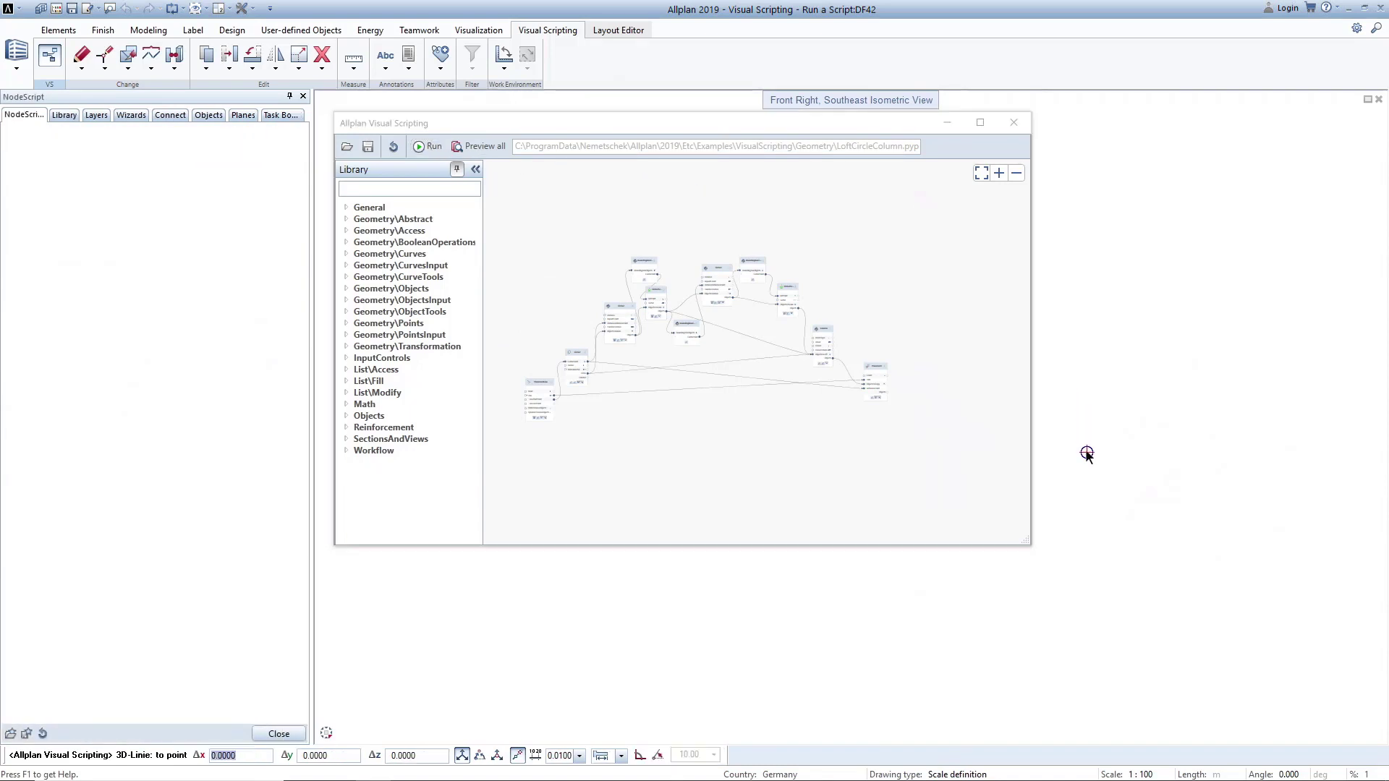
click(1197, 264)
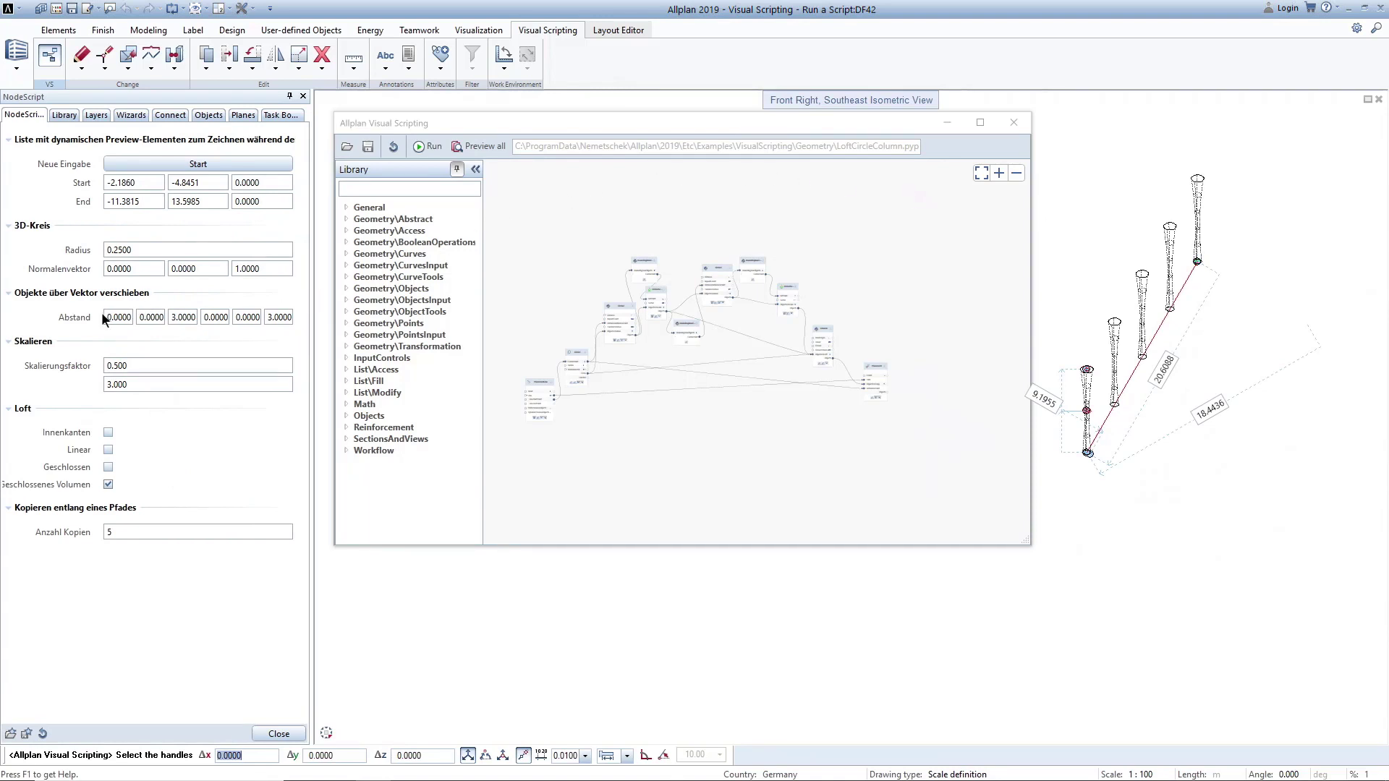
mouse_move(102, 316)
mouse_down()
mouse_move(125, 316)
mouse_move(90, 319)
mouse_up()
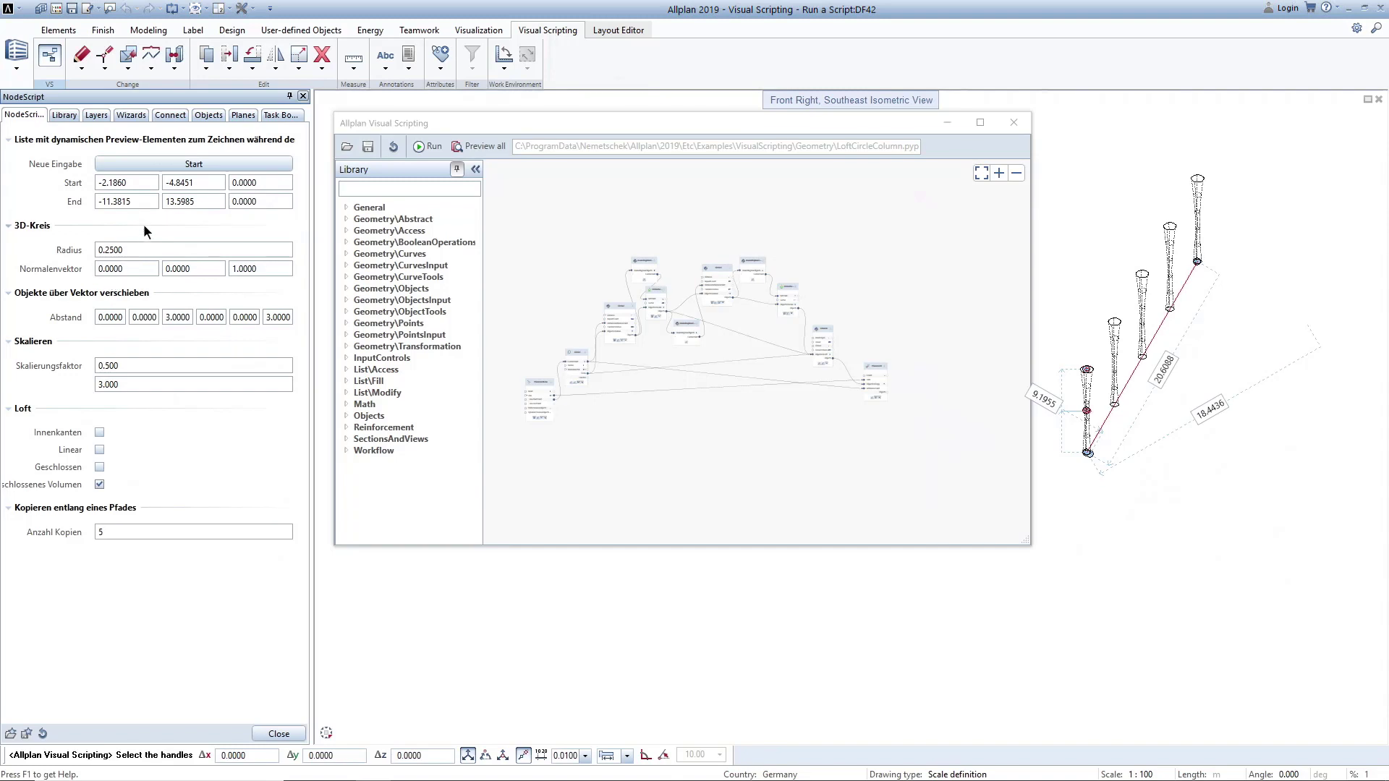
click(175, 165)
click(1235, 482)
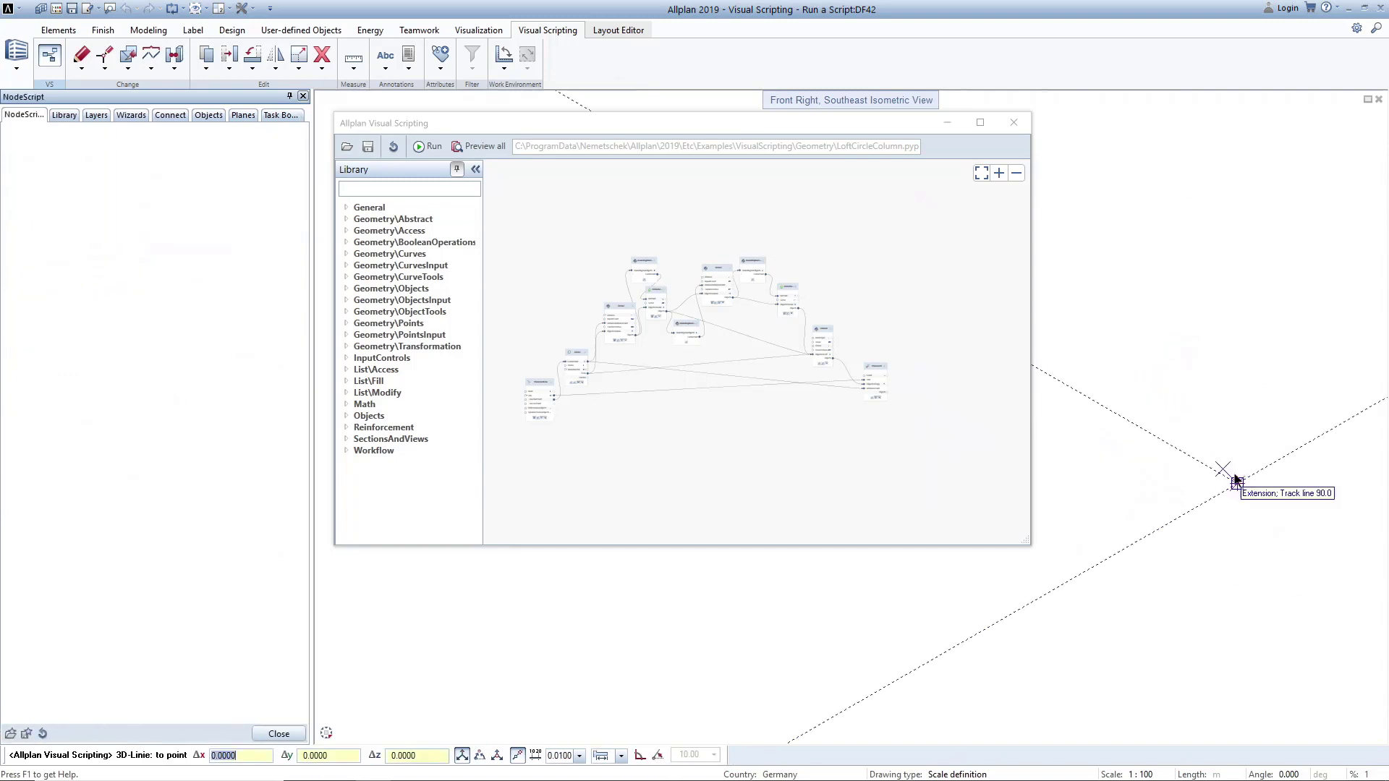
click(1151, 246)
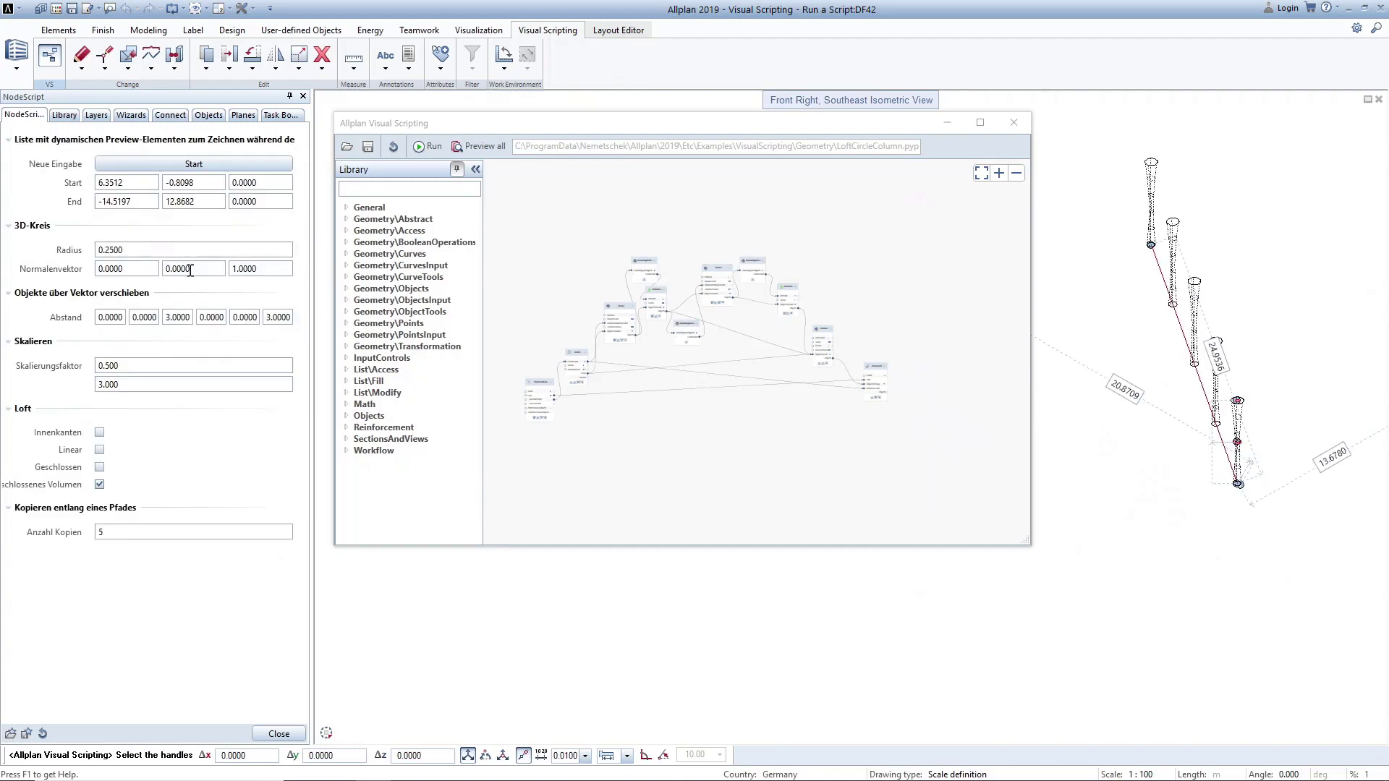
Step: Set the column circle radius to 0.5
click(162, 250)
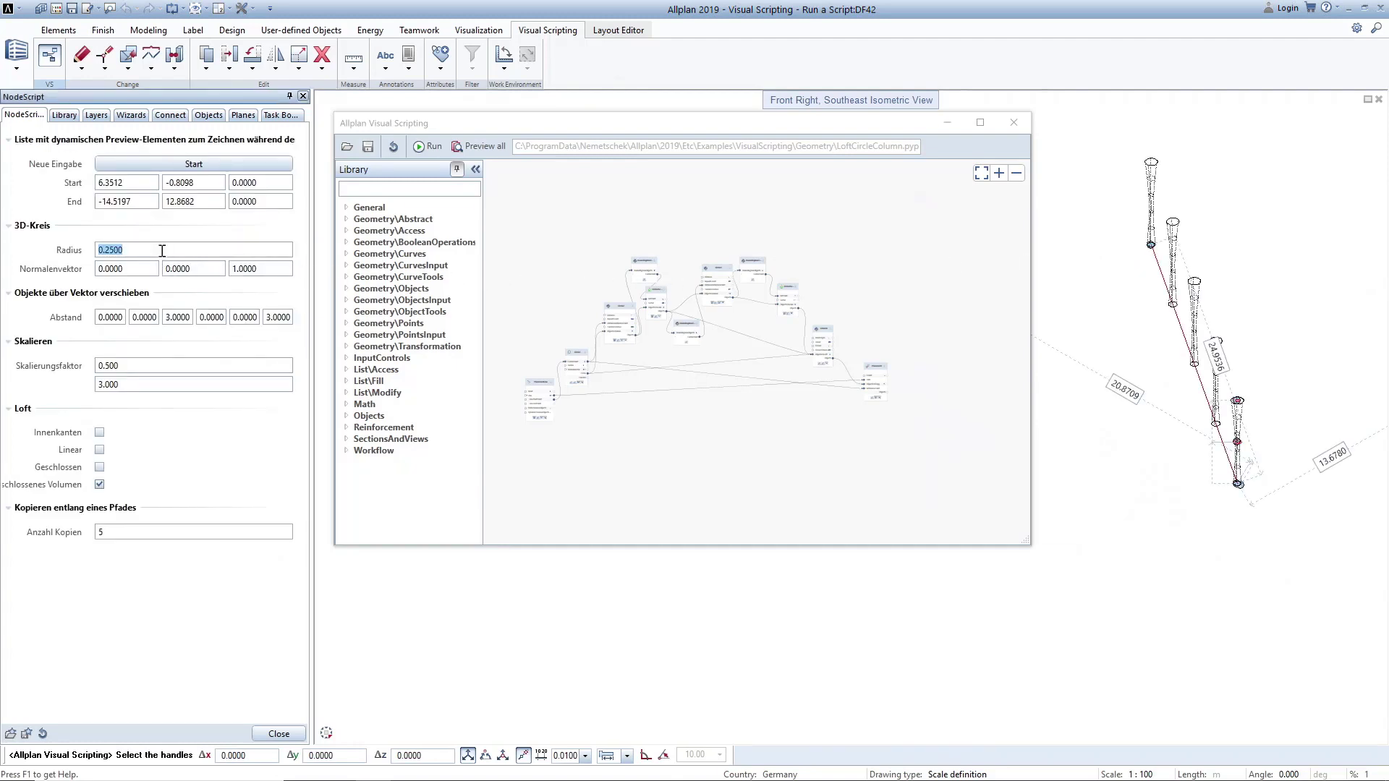
text(0.5)
key(Return)
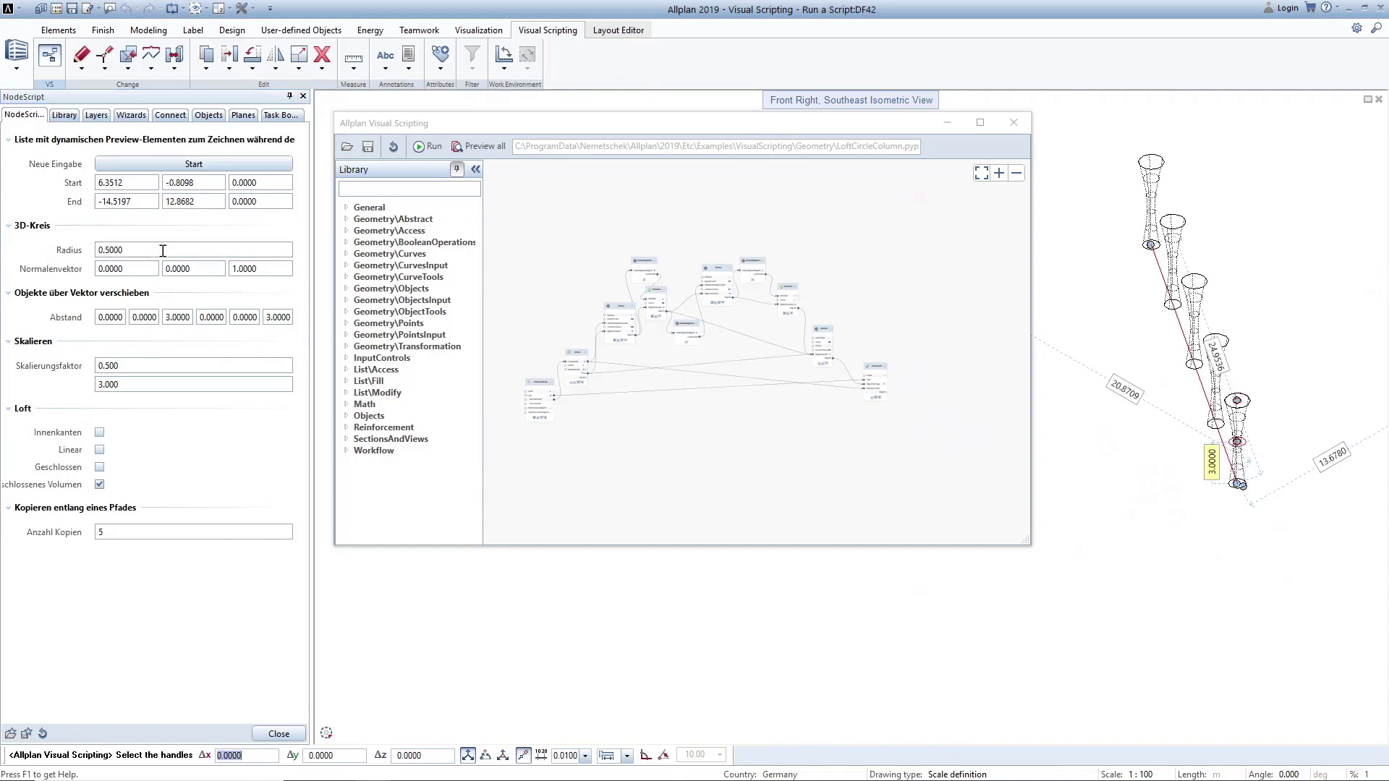
click(367, 147)
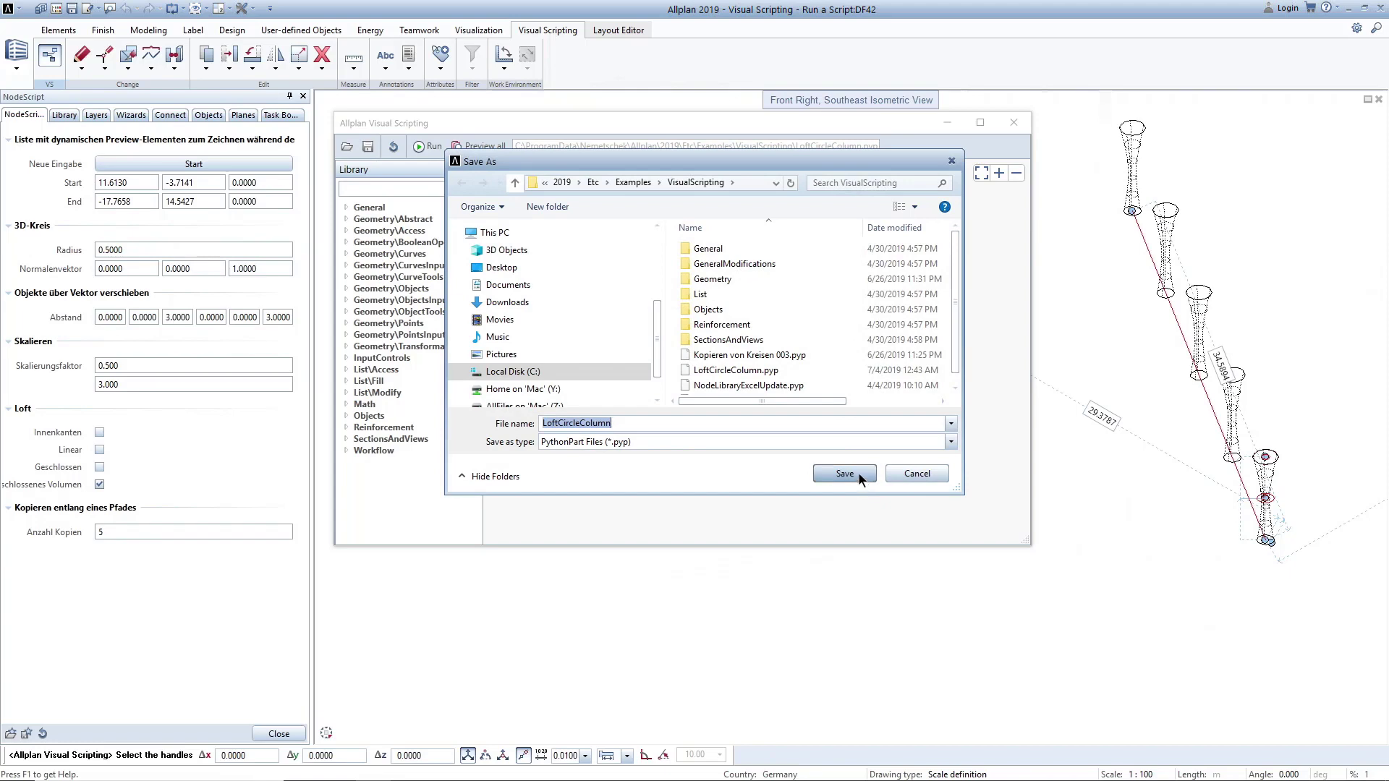
Step: Save the script over LoftCircleColumn.pyp and open the Private library folder
click(859, 476)
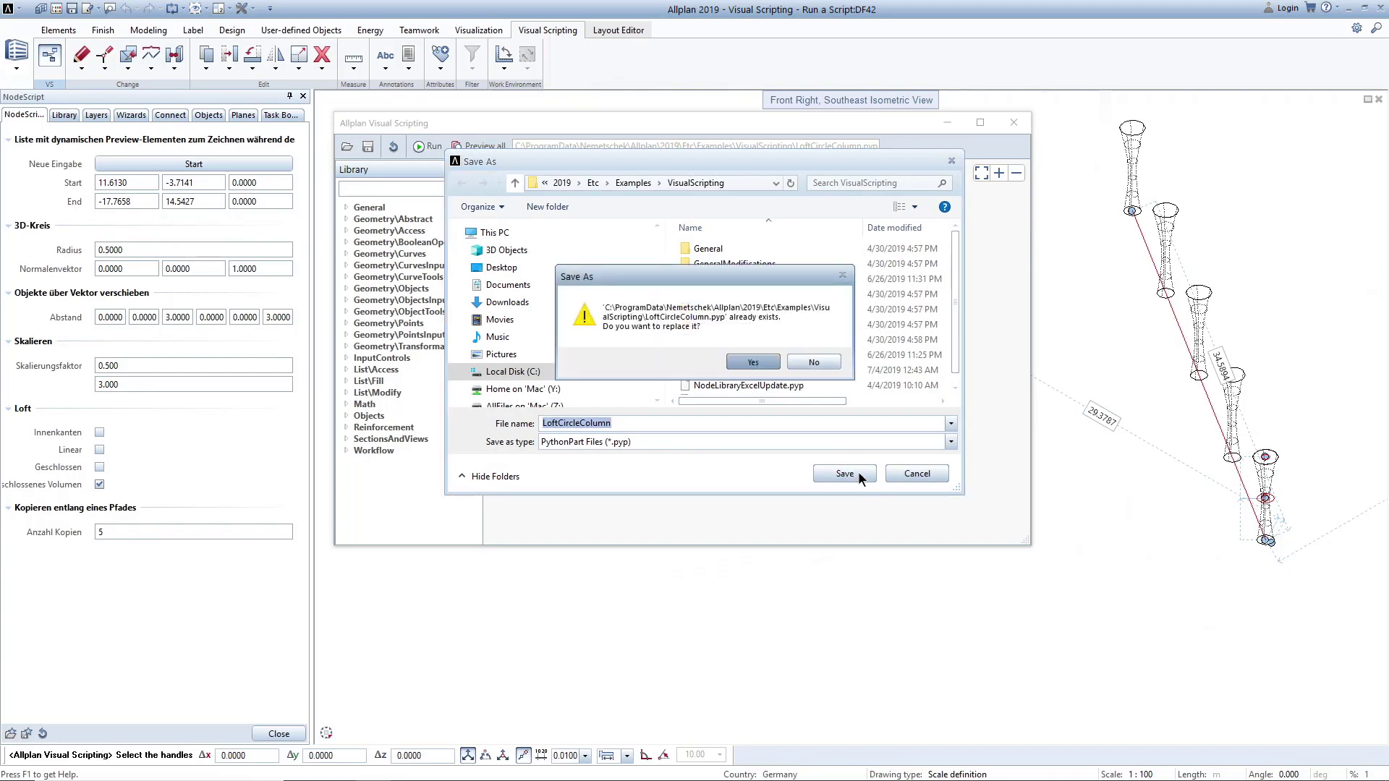
click(753, 363)
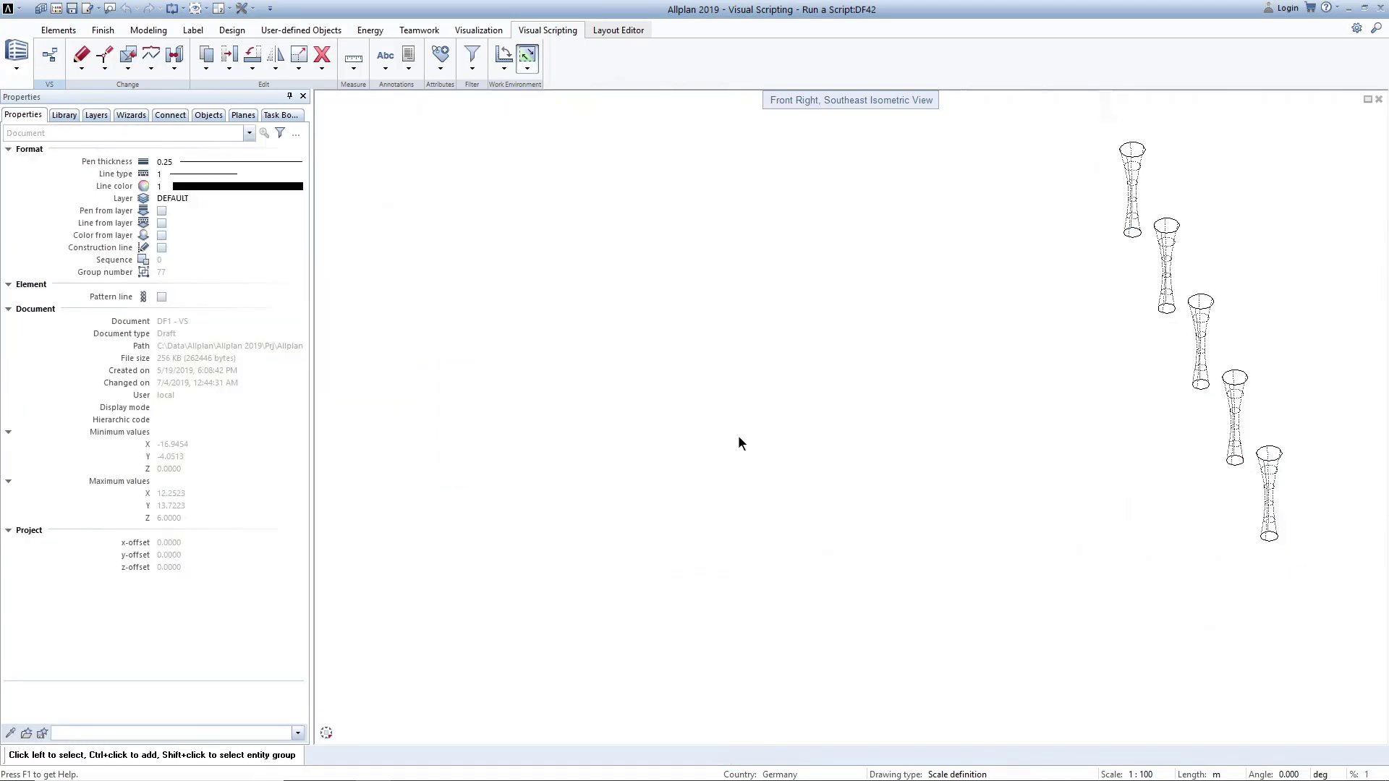
click(65, 116)
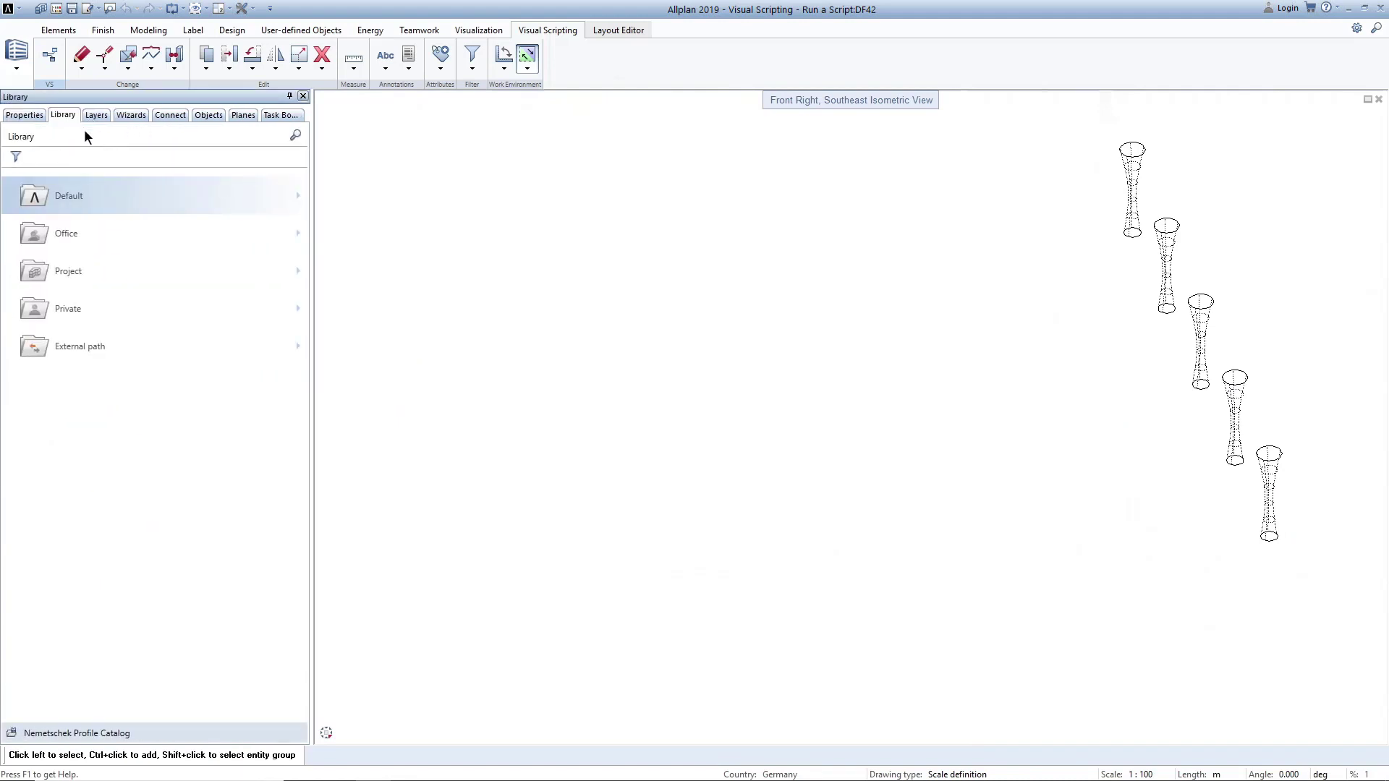
click(125, 307)
Step: Store the columns as a PythonPart named 'circle lofted' in the Private library
click(132, 731)
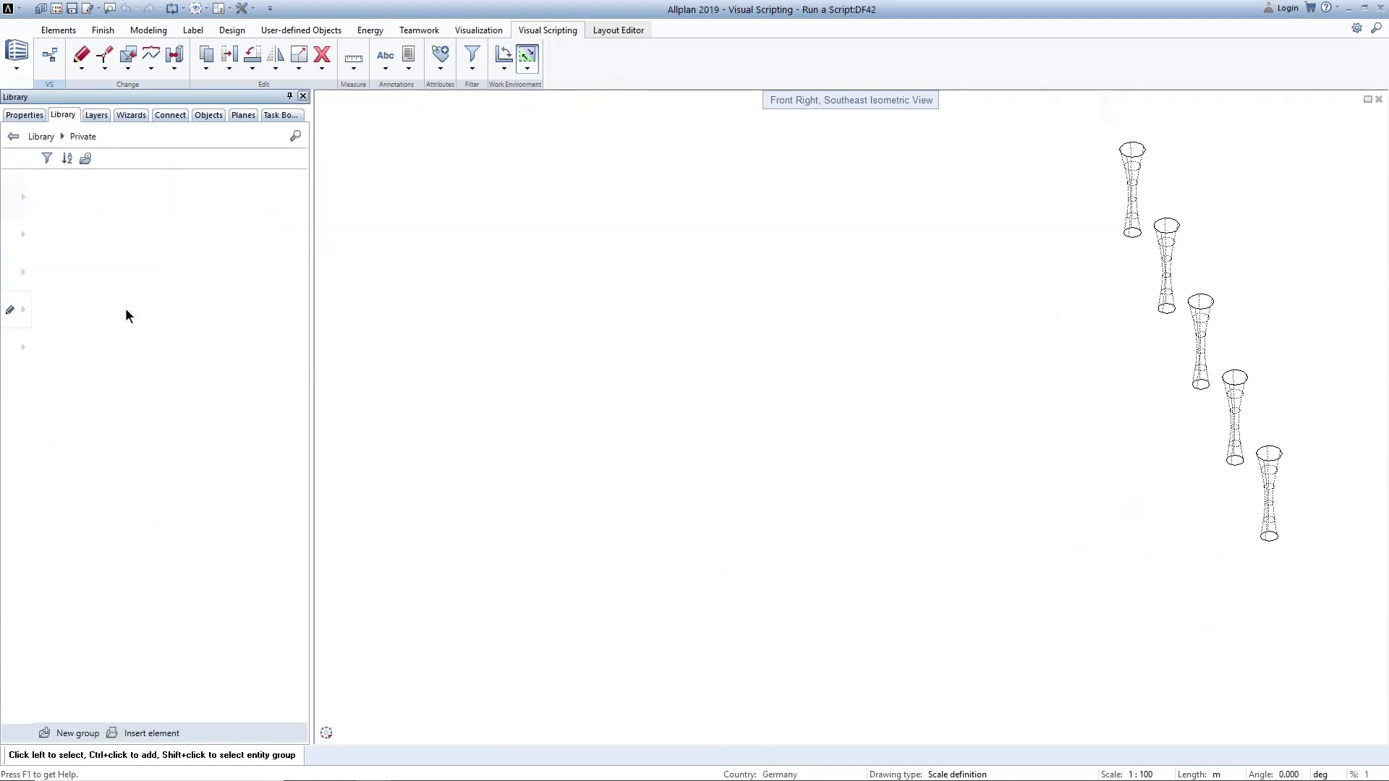
click(139, 687)
click(1269, 536)
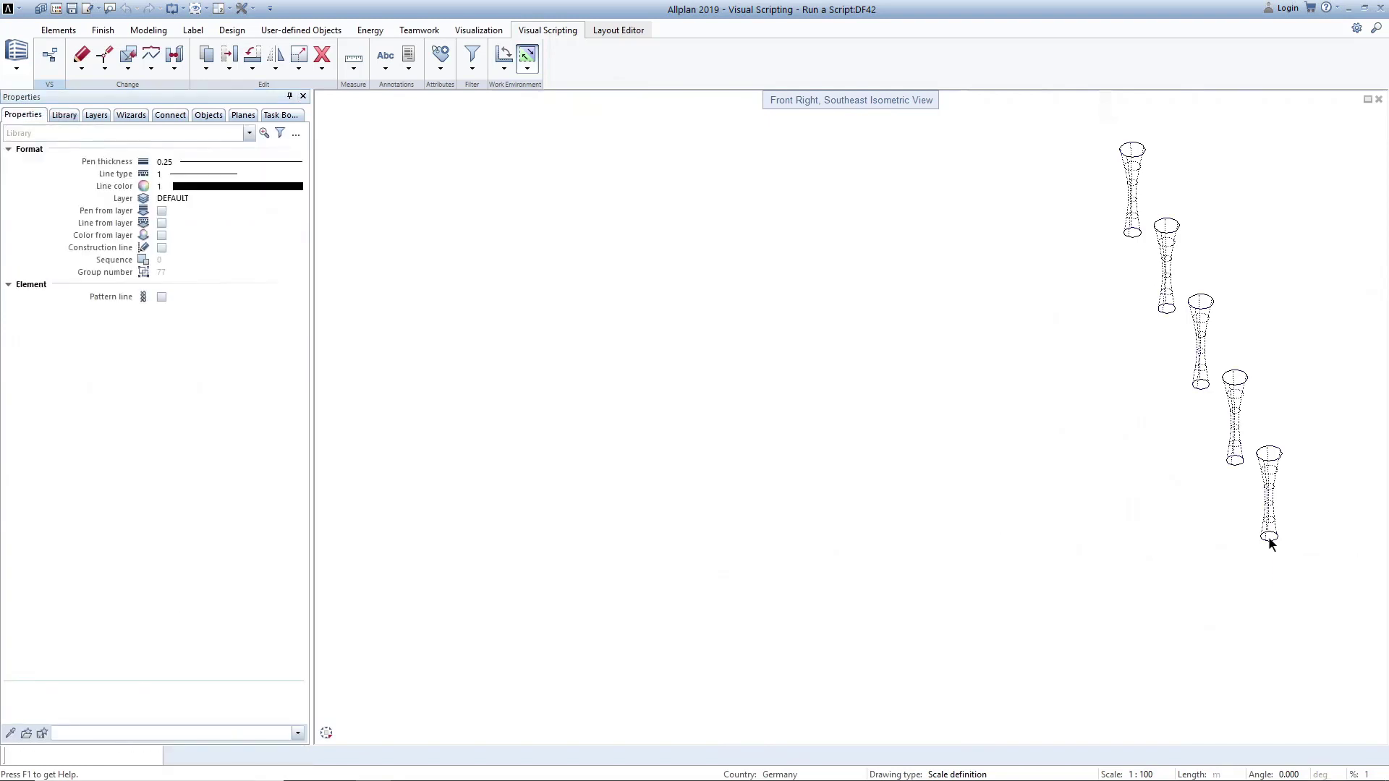
text(circle lofted)
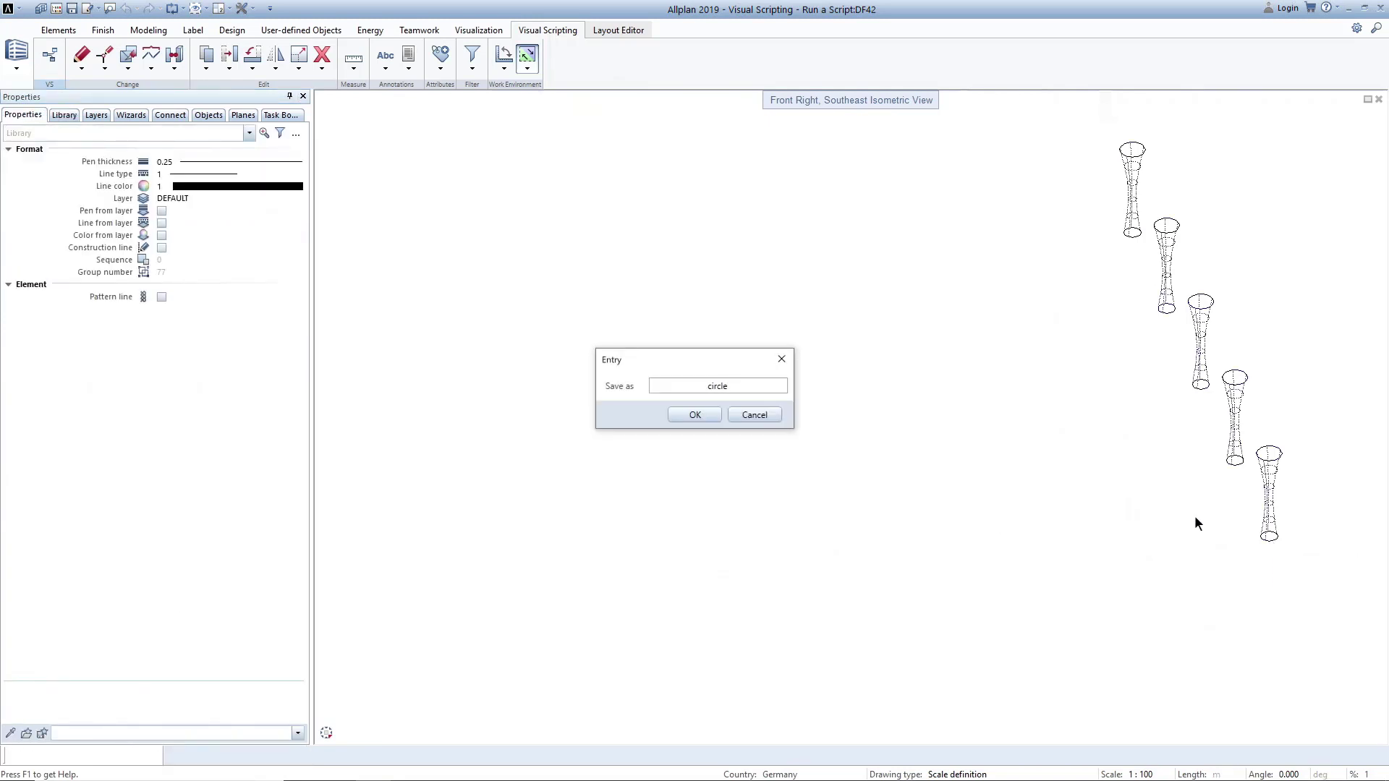
click(702, 414)
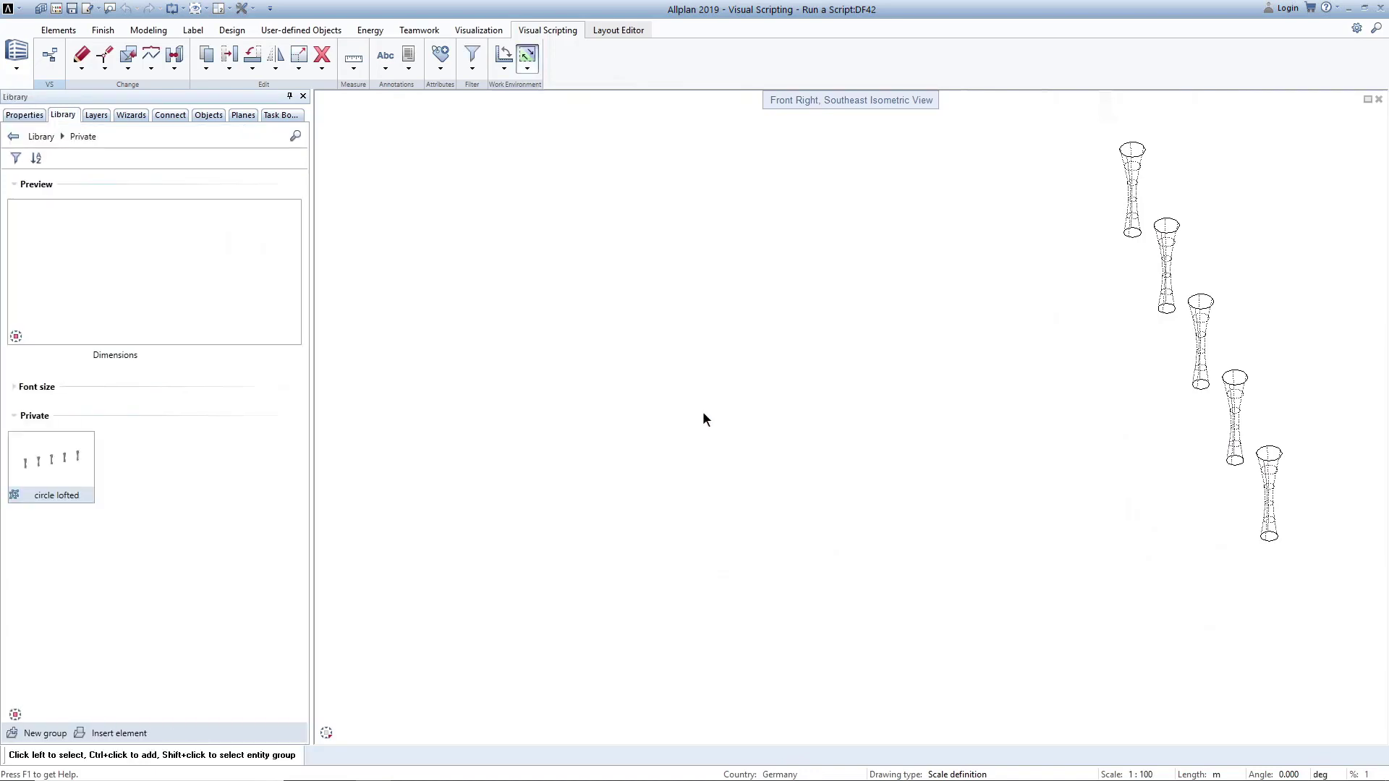